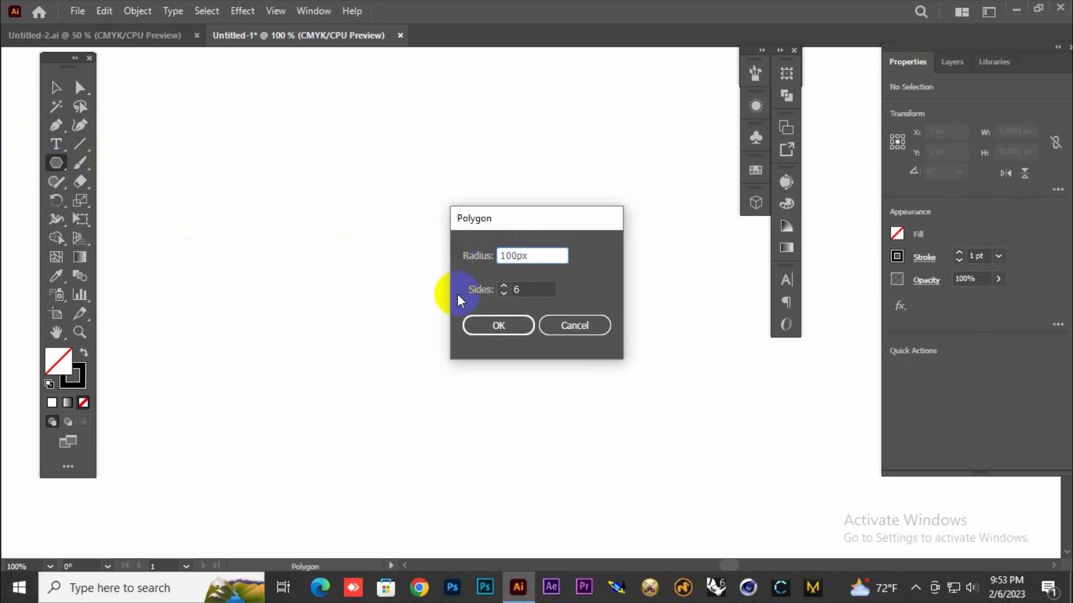
Create a second, smaller six-sided polygon 150 px wide beside the 200 px hexagon
{"action": "left_click", "coordinate": [226, 218]}
{"action": "left_click_drag", "start_coordinate": [520, 255], "coordinate": [456, 250]}
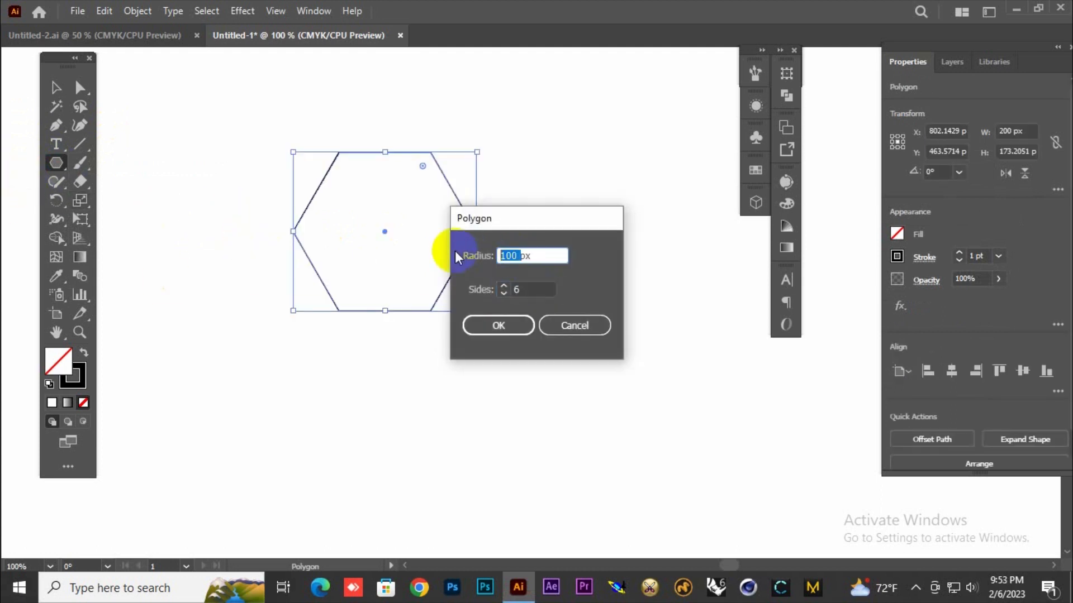
{"action": "left_click", "coordinate": [512, 321]}
Select both hexagons and centre them on each other horizontally and vertically
{"action": "left_click", "coordinate": [57, 88]}
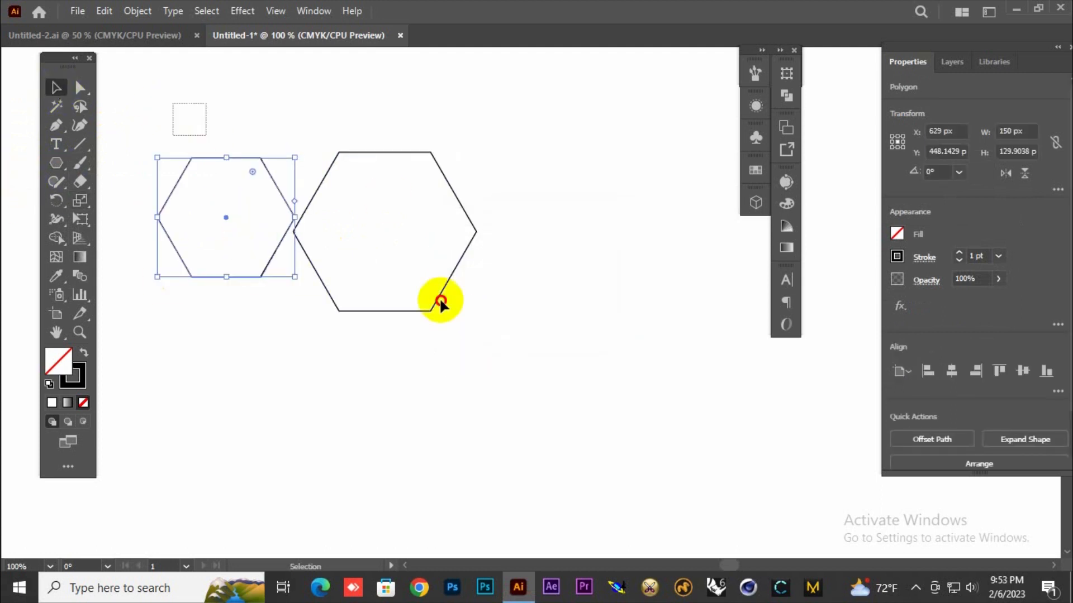
{"action": "left_click_drag", "start_coordinate": [205, 136], "coordinate": [397, 223]}
{"action": "left_click", "coordinate": [951, 371]}
{"action": "left_click", "coordinate": [1022, 371]}
Rotate the nested hexagons to 270° and duplicate the larger one straight down, placing the copy's upper vertex at the original's centre
{"action": "left_click_drag", "start_coordinate": [192, 103], "coordinate": [306, 399]}
{"action": "left_click", "coordinate": [307, 325]}
{"action": "left_click", "coordinate": [310, 313]}
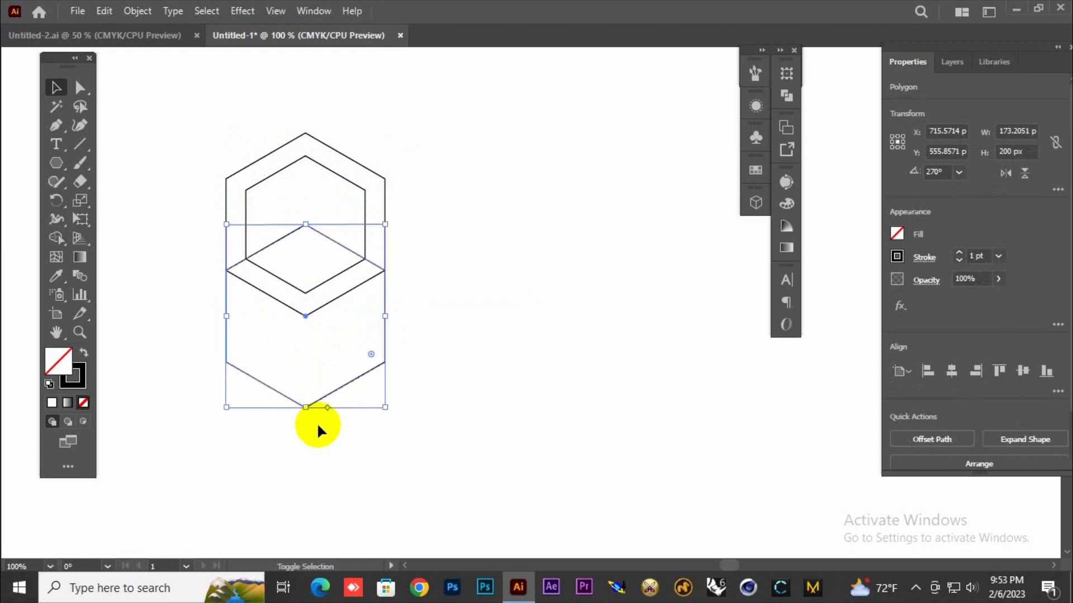
Select all three hexagons and merge the V-shaped band between the inner and outer lower edges with the Shape Builder tool
{"action": "left_click_drag", "start_coordinate": [175, 173], "coordinate": [498, 494]}
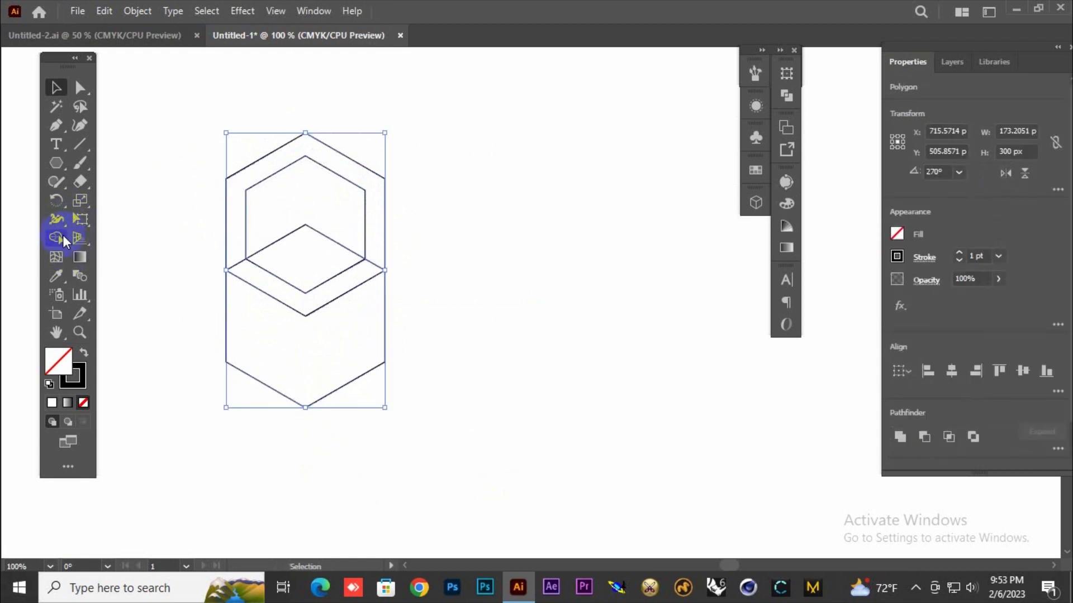
{"action": "left_click", "coordinate": [56, 237]}
{"action": "mouse_move", "coordinate": [255, 270]}
{"action": "left_mouse_down"}
{"action": "mouse_move", "coordinate": [295, 299]}
{"action": "mouse_move", "coordinate": [366, 271]}
{"action": "mouse_move", "coordinate": [309, 301]}
{"action": "mouse_move", "coordinate": [248, 272]}
{"action": "left_mouse_up"}
Delete all leftover hexagon pieces around the merged band so that only the V-shaped chevron remains
{"action": "left_click", "coordinate": [56, 87]}
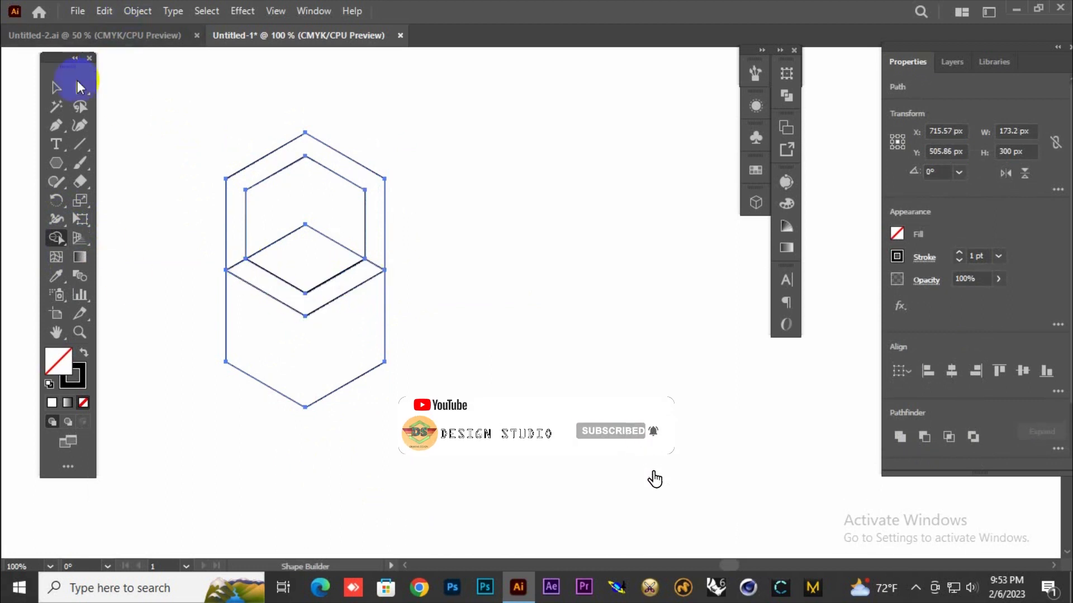
{"action": "left_click_drag", "start_coordinate": [196, 133], "coordinate": [336, 212]}
{"action": "key", "text": "a"}
{"action": "key", "text": "Delete"}
{"action": "left_click", "coordinate": [283, 237]}
{"action": "key", "text": "Delete"}
{"action": "left_click", "coordinate": [226, 335]}
{"action": "key", "text": "Delete"}
Select the chevron and move it up and to the right on the canvas
{"action": "key", "text": "v"}
{"action": "left_click_drag", "start_coordinate": [210, 233], "coordinate": [403, 372]}
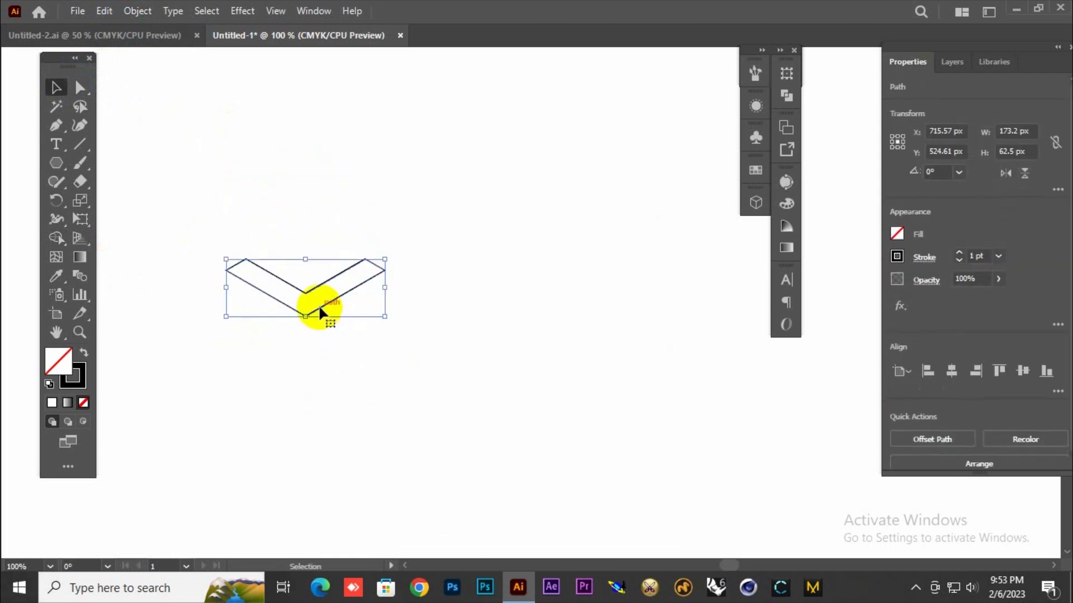
{"action": "left_click_drag", "start_coordinate": [319, 306], "coordinate": [458, 217]}
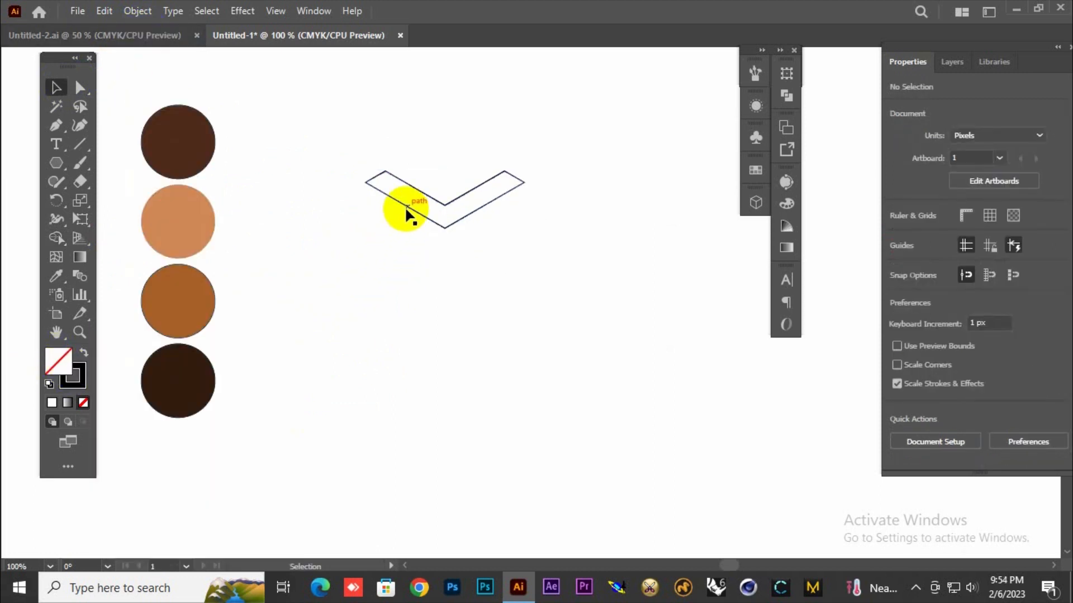
Fill the chevron with a linear gradient and sample the light tan circle for its starting colour stop
{"action": "left_click", "coordinate": [405, 212]}
{"action": "left_click", "coordinate": [72, 403]}
{"action": "left_click", "coordinate": [597, 328]}
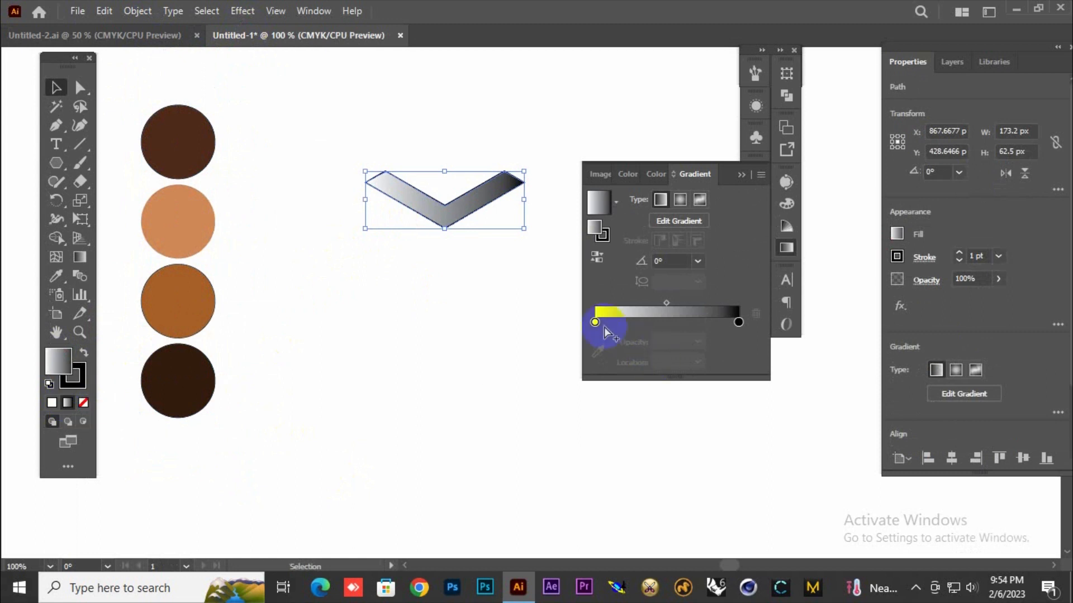
{"action": "left_click", "coordinate": [596, 352]}
{"action": "left_click", "coordinate": [180, 220]}
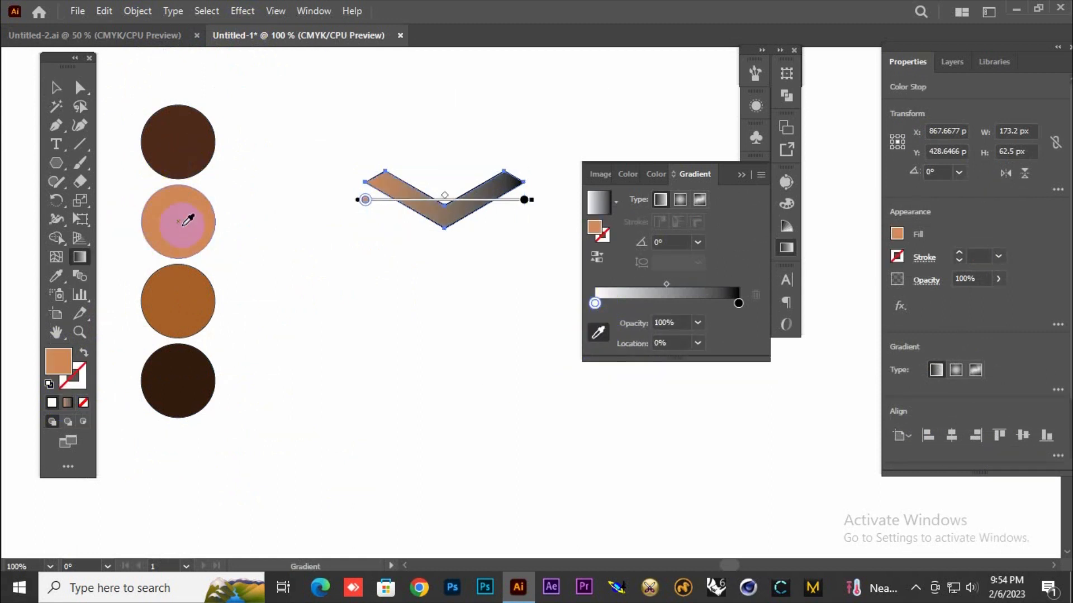
Try the medium brown and dark reddish-brown circles as the colour of the gradient's end stop
{"action": "left_click", "coordinate": [738, 302]}
{"action": "left_click", "coordinate": [180, 304]}
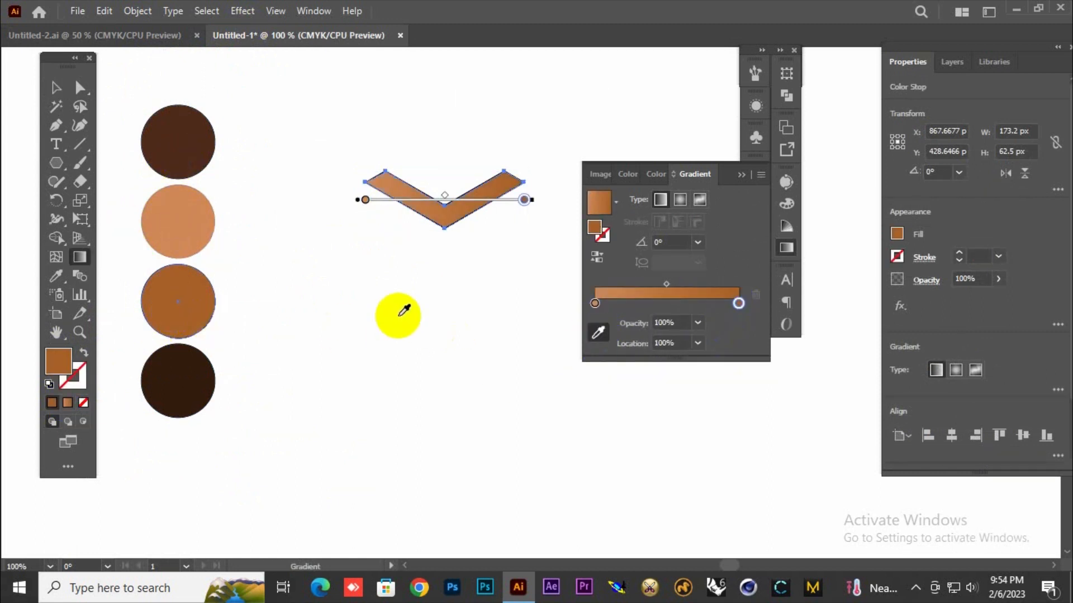
{"action": "left_click", "coordinate": [189, 145]}
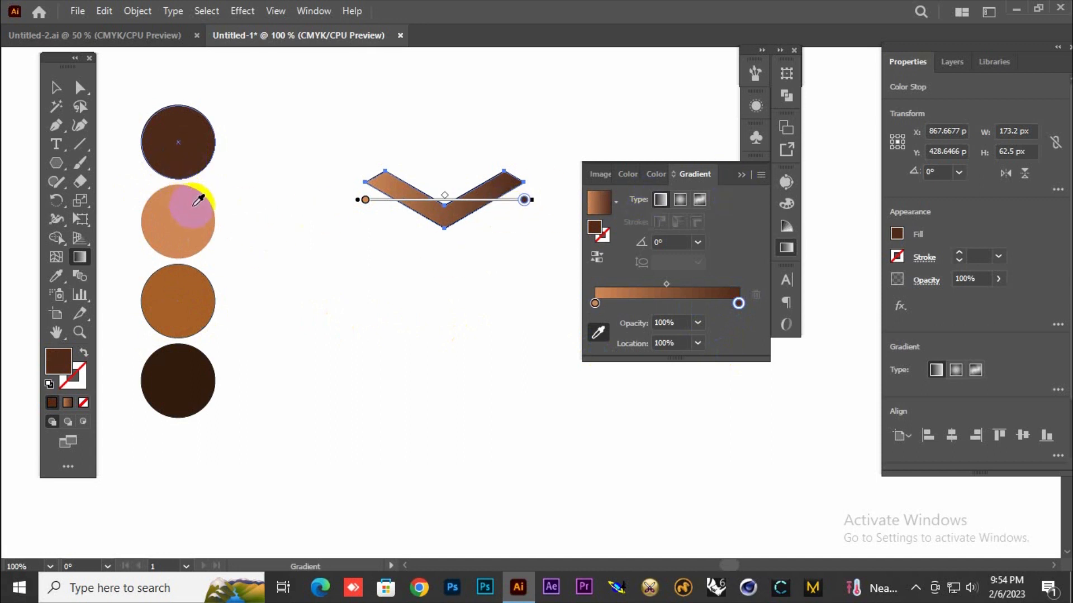
{"action": "left_click", "coordinate": [191, 282]}
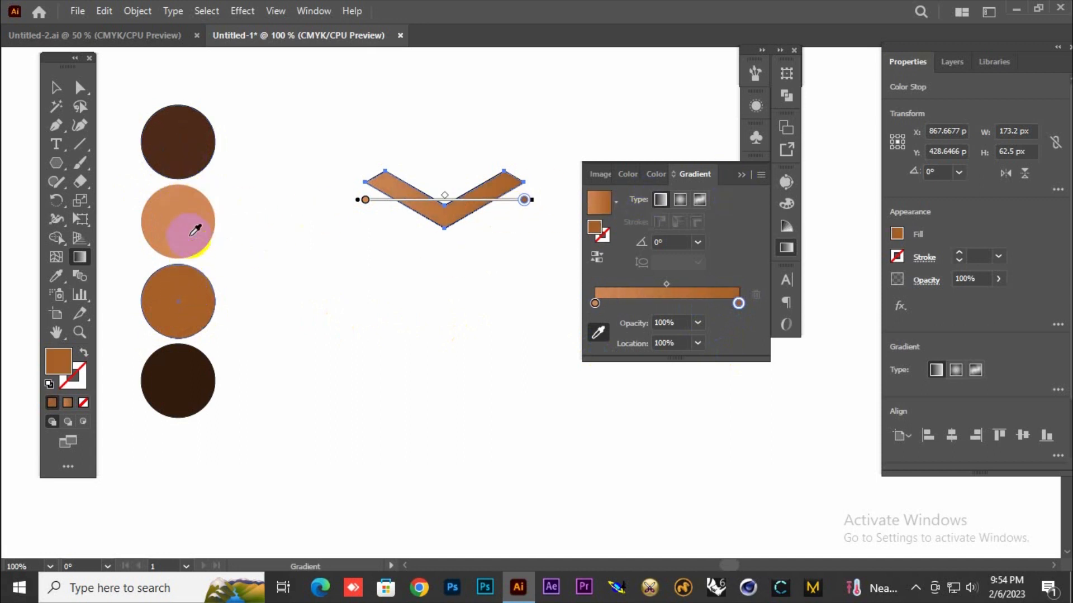
{"action": "left_click", "coordinate": [182, 137]}
{"action": "left_click", "coordinate": [175, 288]}
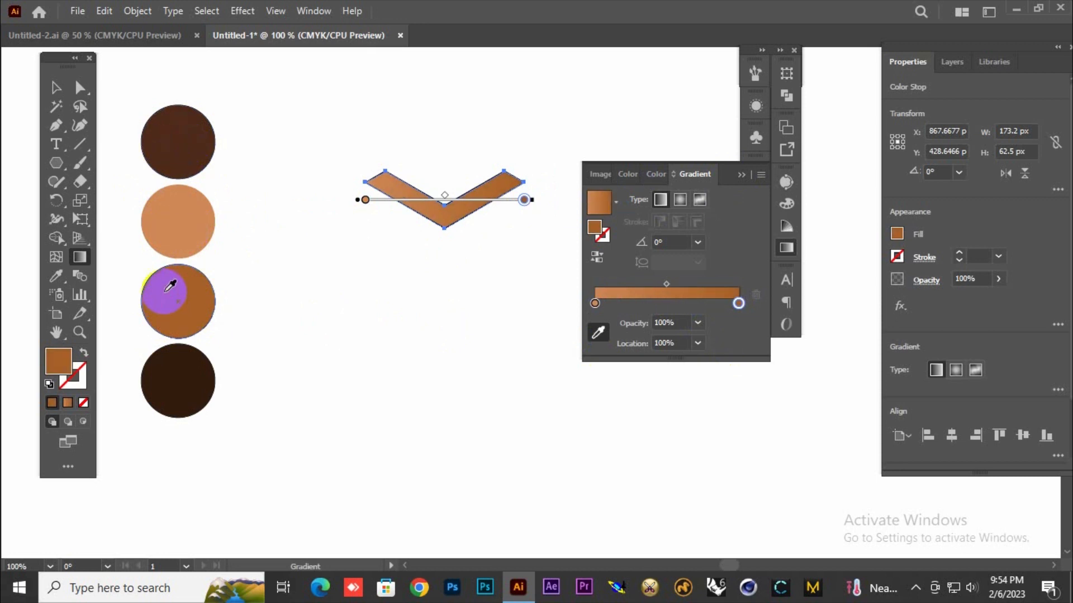
{"action": "left_click", "coordinate": [180, 144]}
Recolour the gradient's start stop from the dark reddish-brown circle and its end stop from the light tan circle
{"action": "left_click", "coordinate": [595, 303]}
{"action": "left_click", "coordinate": [163, 109]}
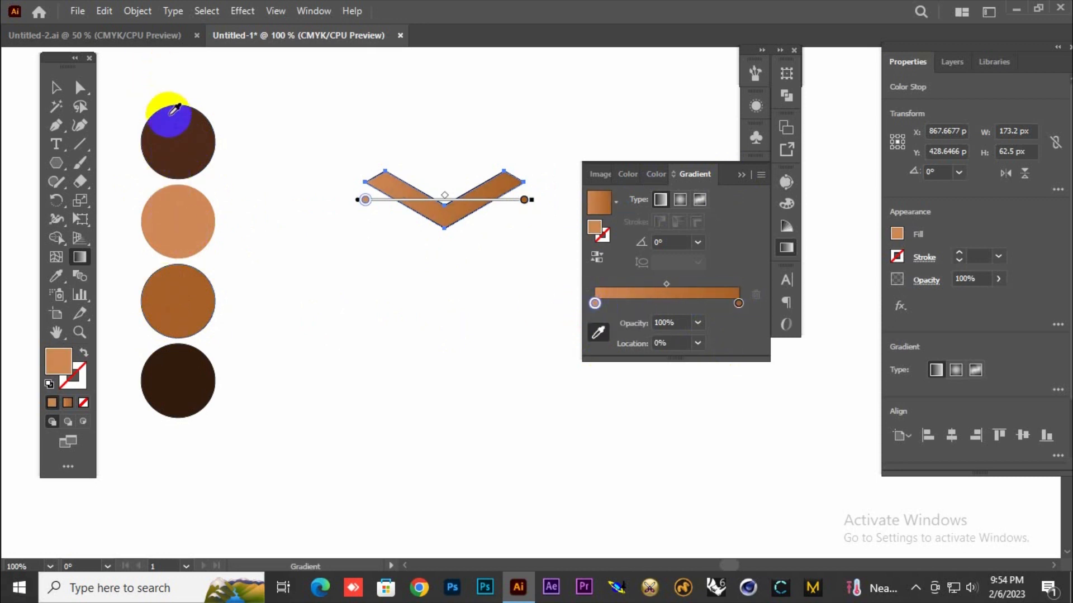
{"action": "left_click", "coordinate": [739, 303]}
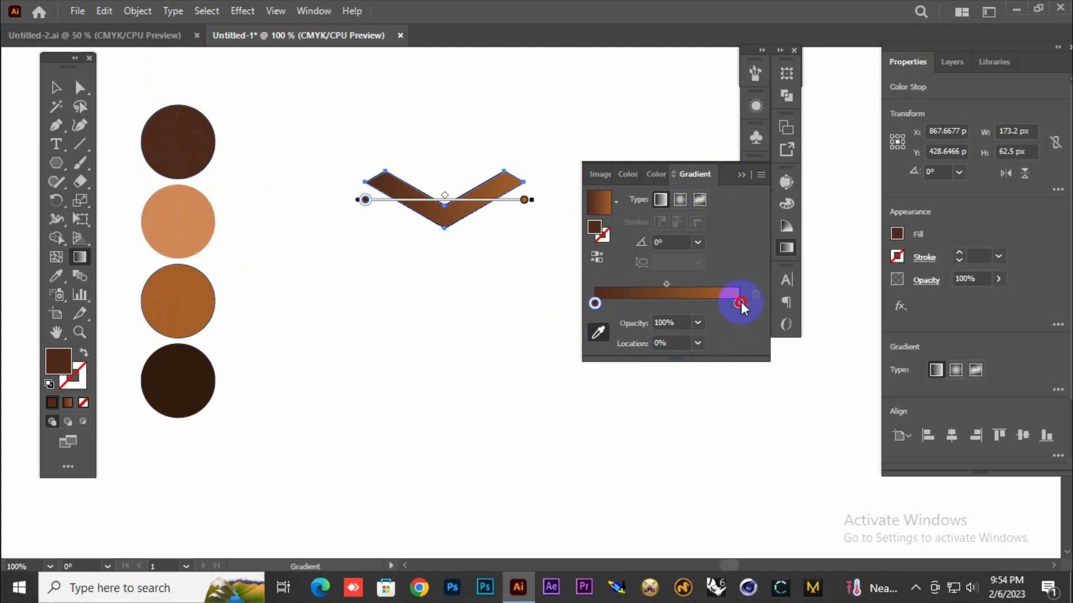
{"action": "left_click", "coordinate": [180, 232]}
{"action": "left_click", "coordinate": [697, 177]}
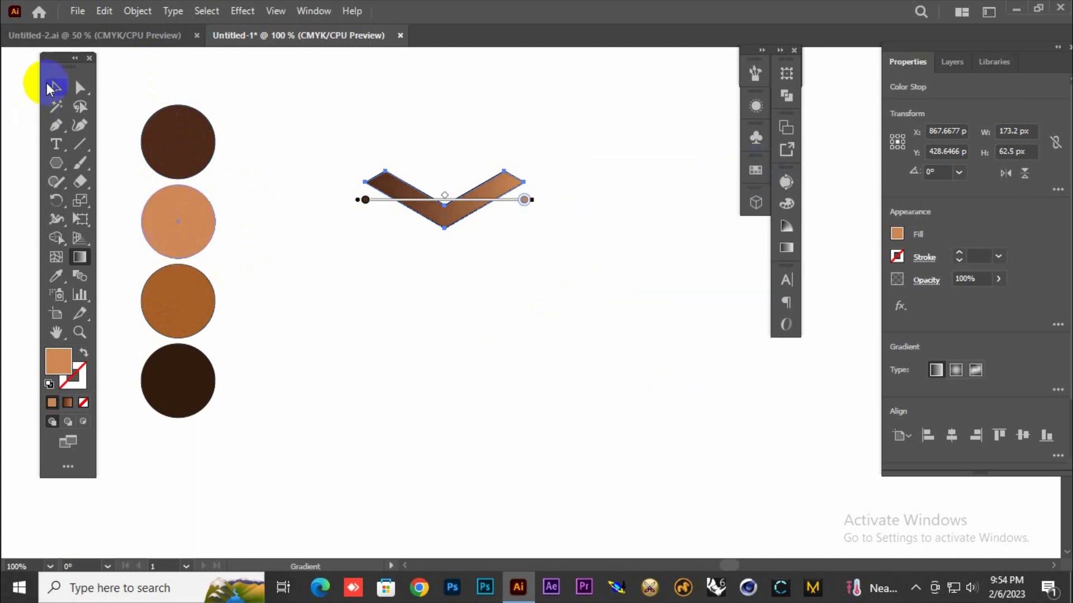
Set the chevron's stroke to none and deselect it
{"action": "left_click", "coordinate": [54, 87]}
{"action": "left_click", "coordinate": [336, 268]}
{"action": "left_click", "coordinate": [408, 202]}
{"action": "left_click", "coordinate": [83, 402]}
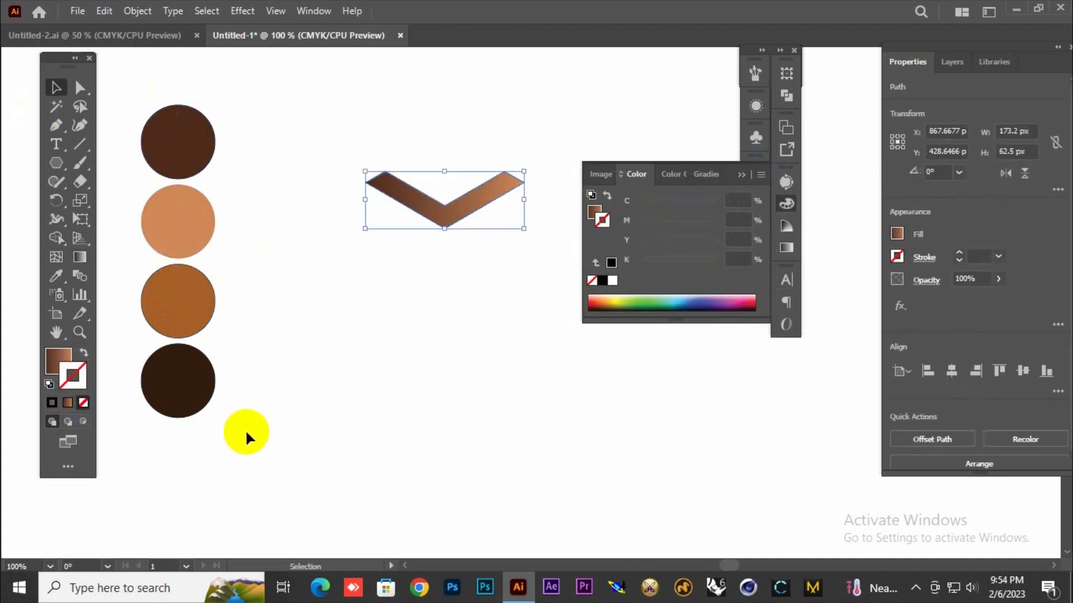
{"action": "left_click", "coordinate": [224, 430]}
{"action": "left_click", "coordinate": [742, 175]}
{"action": "left_click", "coordinate": [454, 226]}
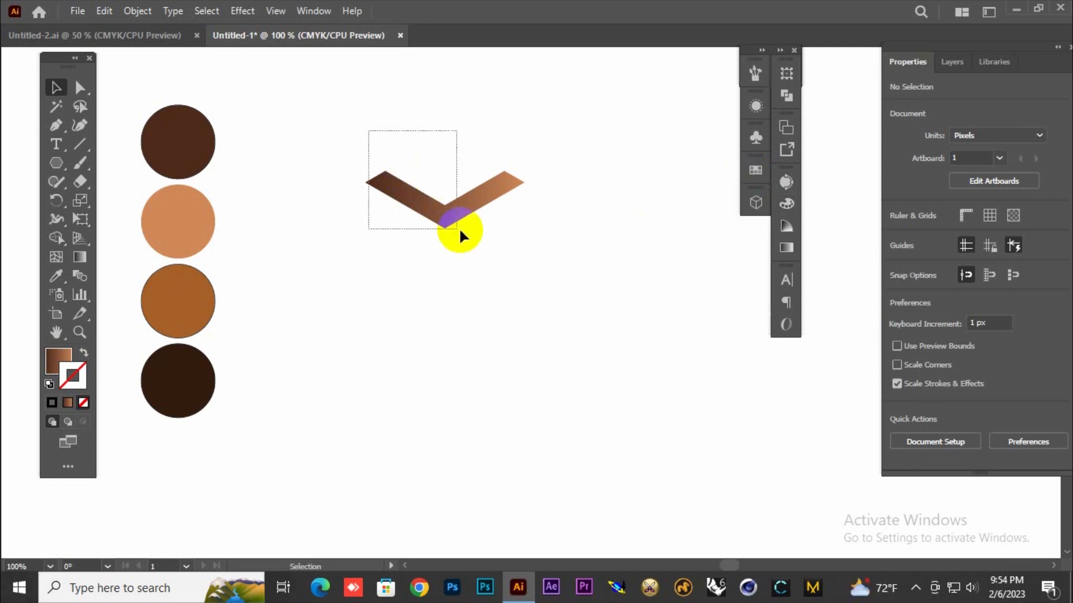
{"action": "left_click", "coordinate": [55, 200]}
{"action": "left_click", "coordinate": [445, 228]}
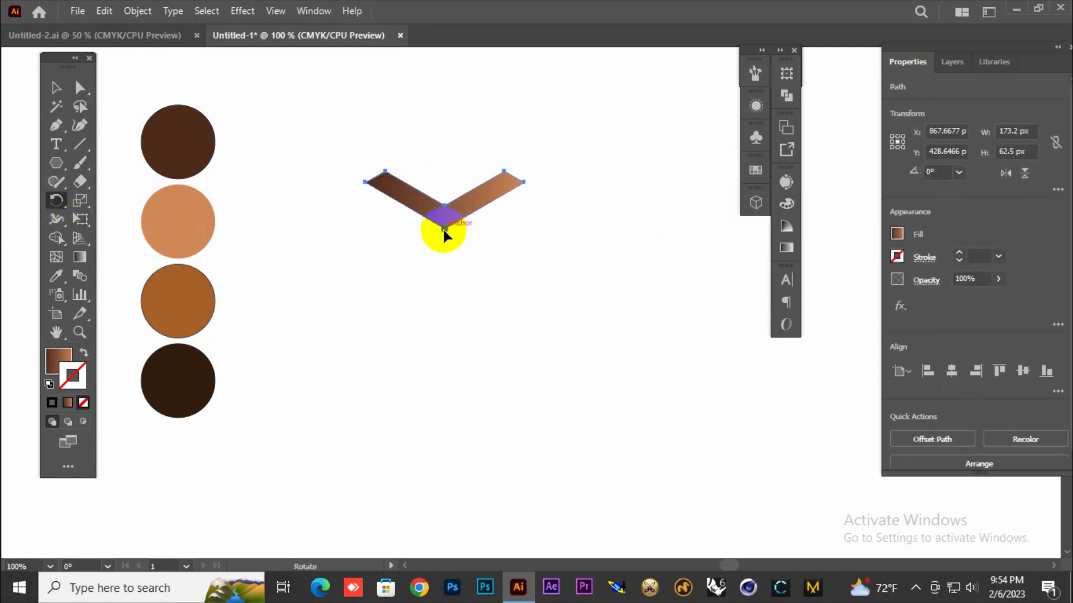
{"action": "right_click", "coordinate": [442, 227]}
{"action": "left_click", "coordinate": [441, 229]}
{"action": "left_click", "coordinate": [57, 201]}
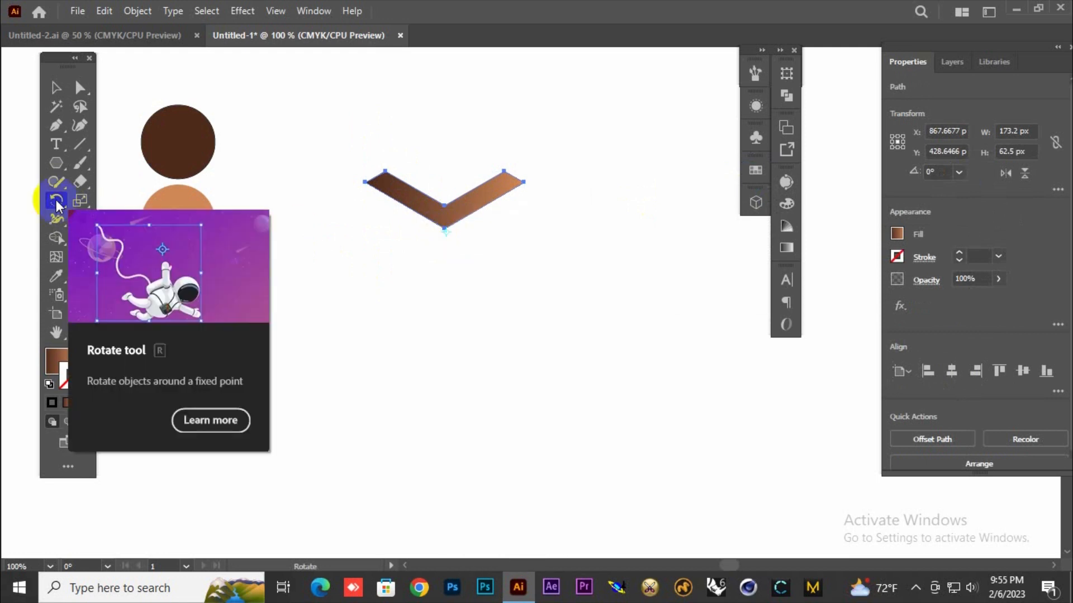
{"action": "left_click", "coordinate": [57, 202]}
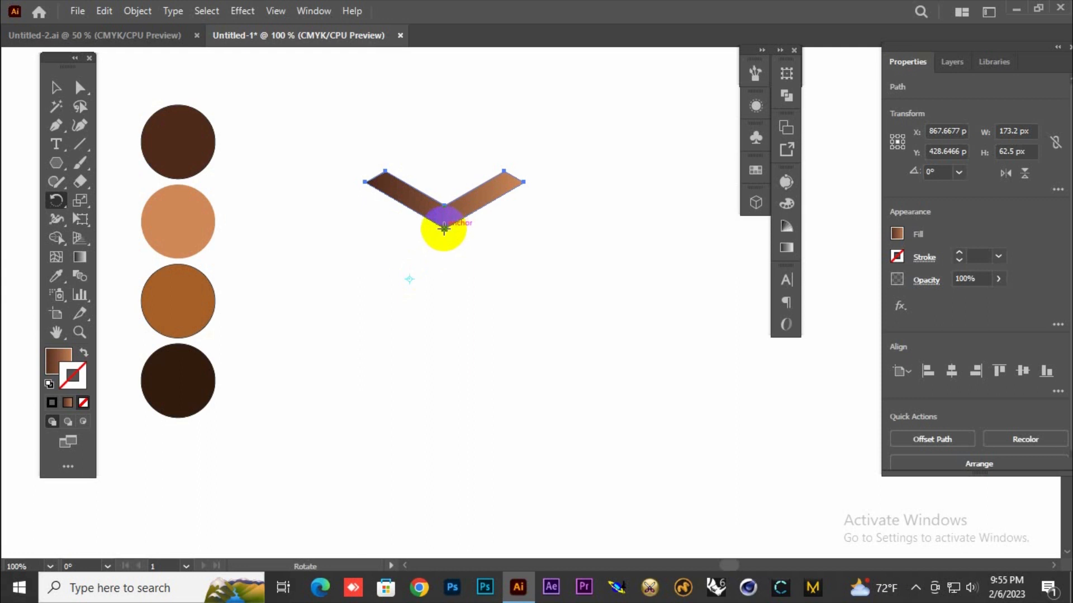
{"action": "key", "text": "v"}
{"action": "left_click_drag", "start_coordinate": [391, 263], "coordinate": [287, 207]}
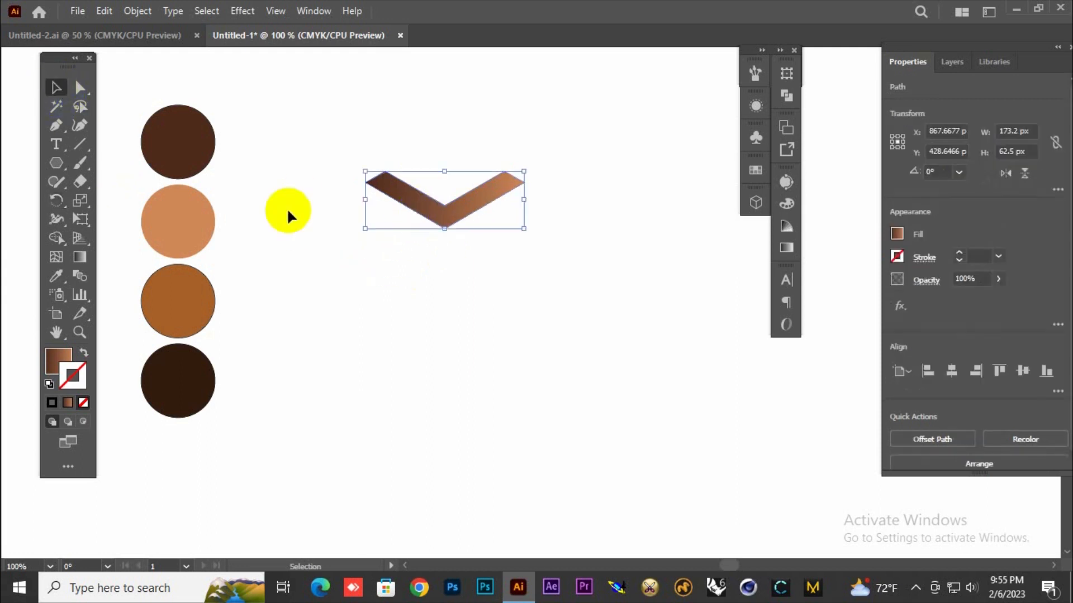
Try rotating the chevron itself by 120° and undo the rotation
{"action": "left_click", "coordinate": [58, 202]}
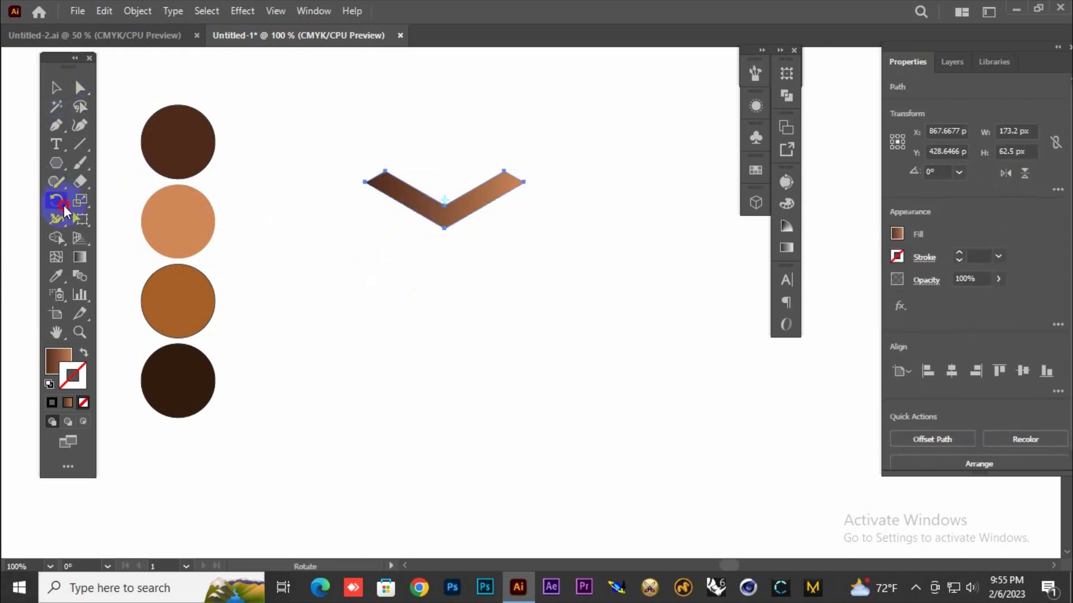
{"action": "left_click", "coordinate": [445, 228]}
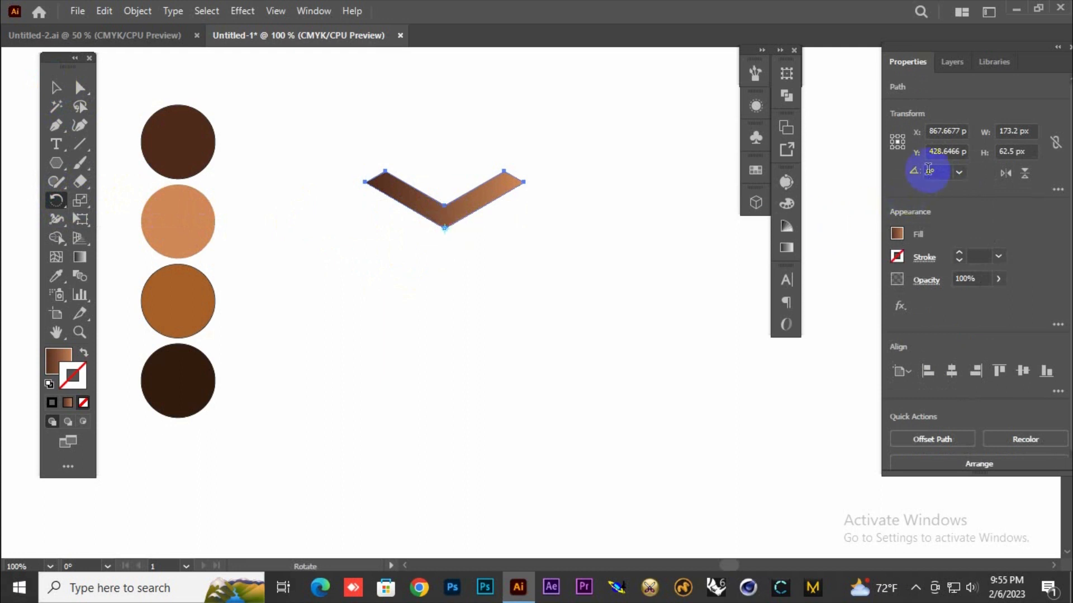
{"action": "type", "text": "120"}
{"action": "key", "text": "Return"}
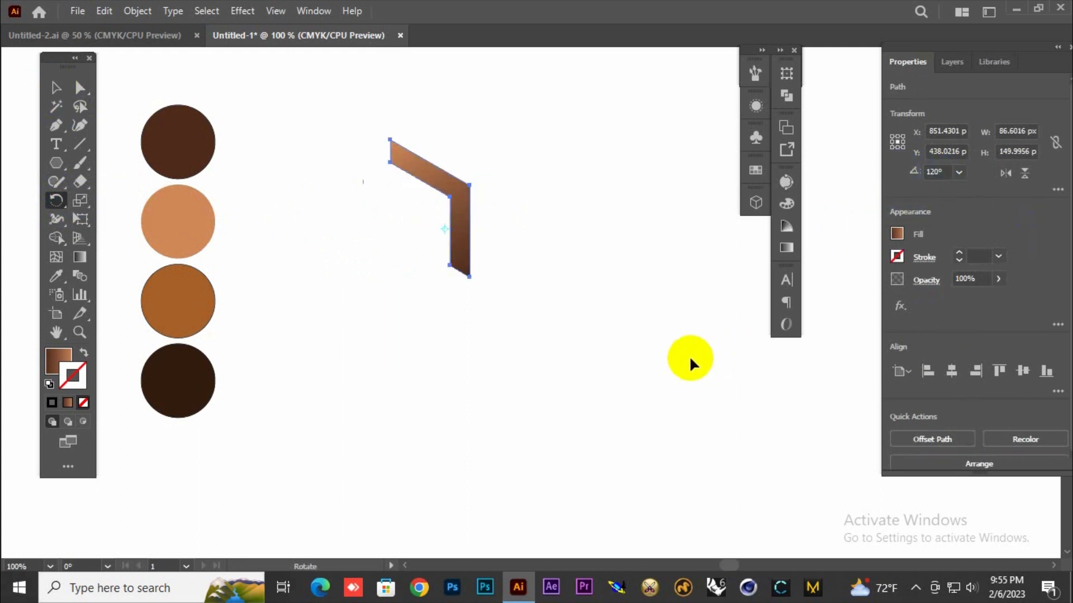
{"action": "key", "text": "ctrl+z"}
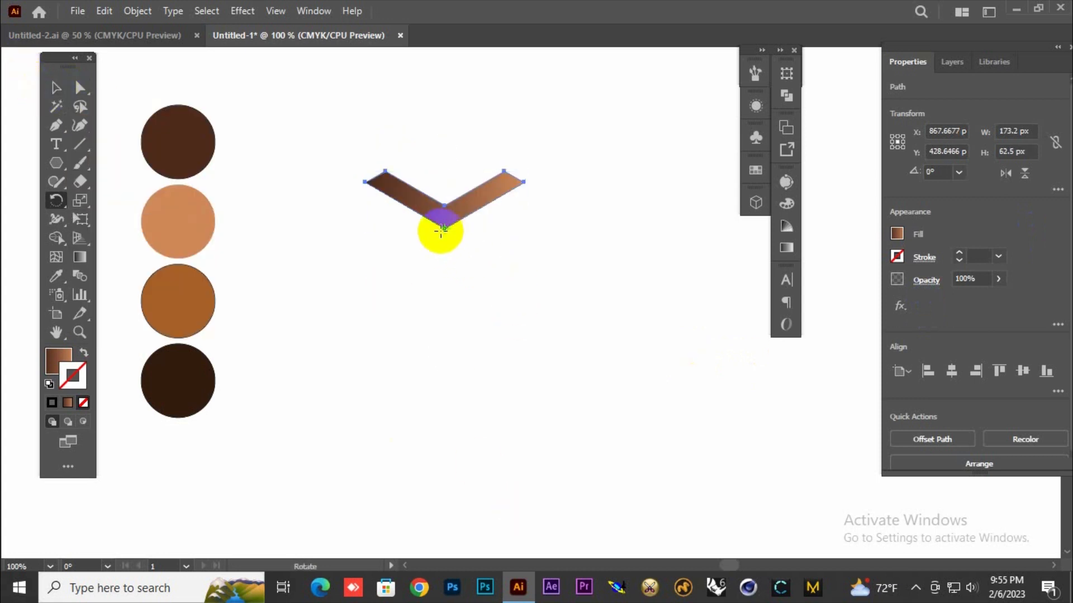
Create a copy of the chevron rotated by 120° with the Rotate transform, previewing the result
{"action": "right_click", "coordinate": [440, 225]}
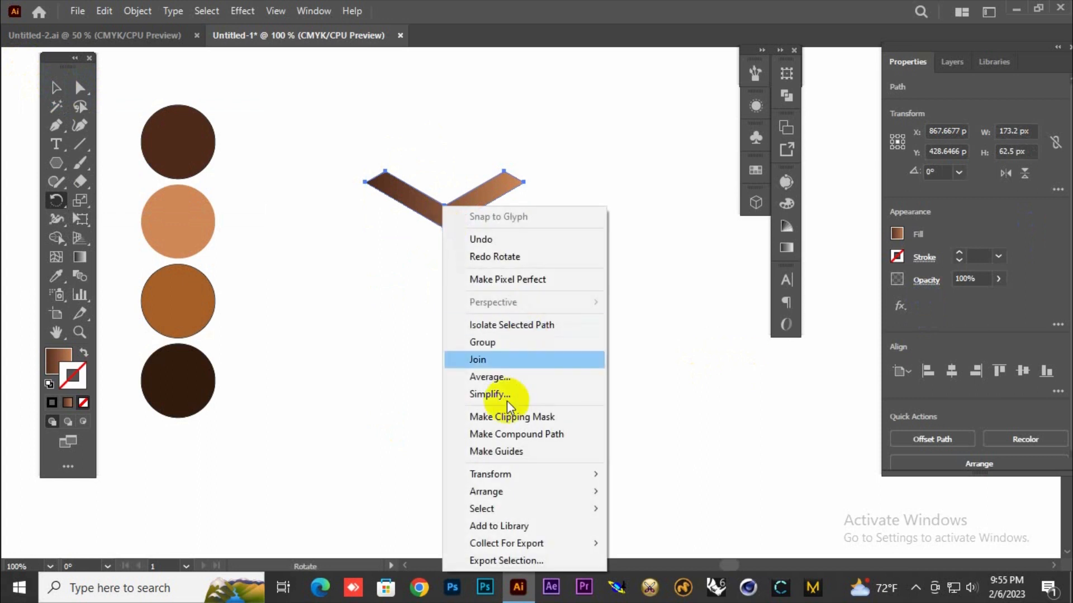
{"action": "mouse_move", "coordinate": [512, 474]}
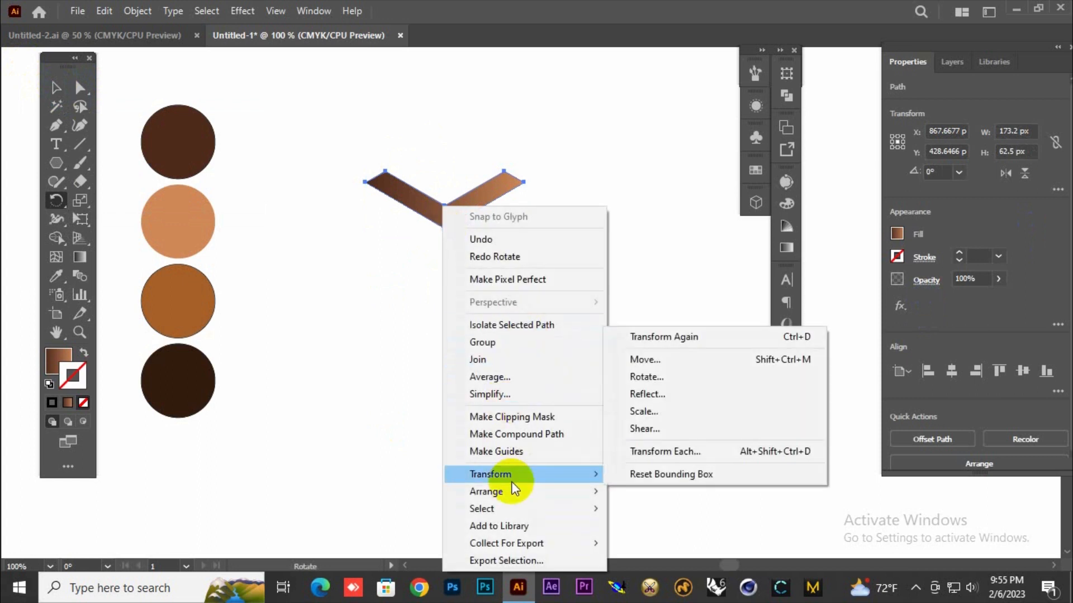
{"action": "left_click", "coordinate": [660, 378]}
{"action": "left_click_drag", "start_coordinate": [554, 190], "coordinate": [726, 218]}
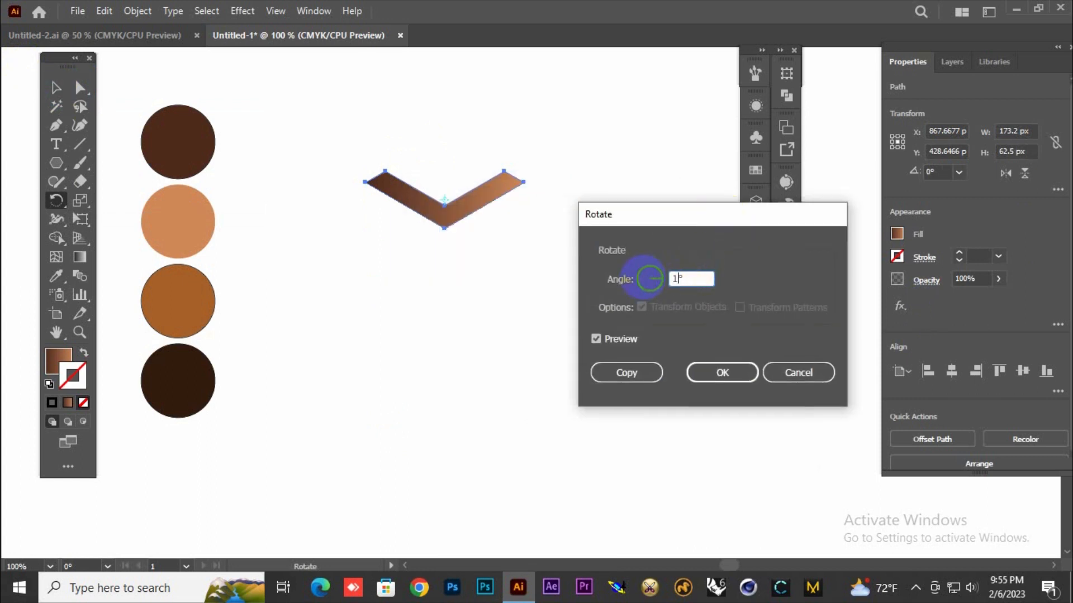
{"action": "left_click", "coordinate": [596, 337]}
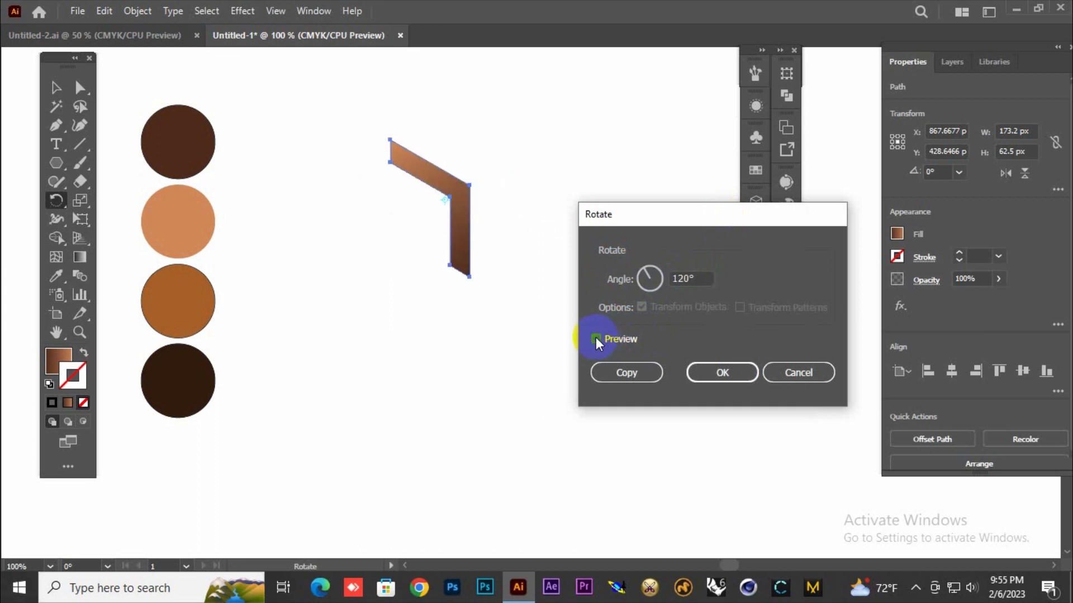
{"action": "left_click", "coordinate": [628, 369]}
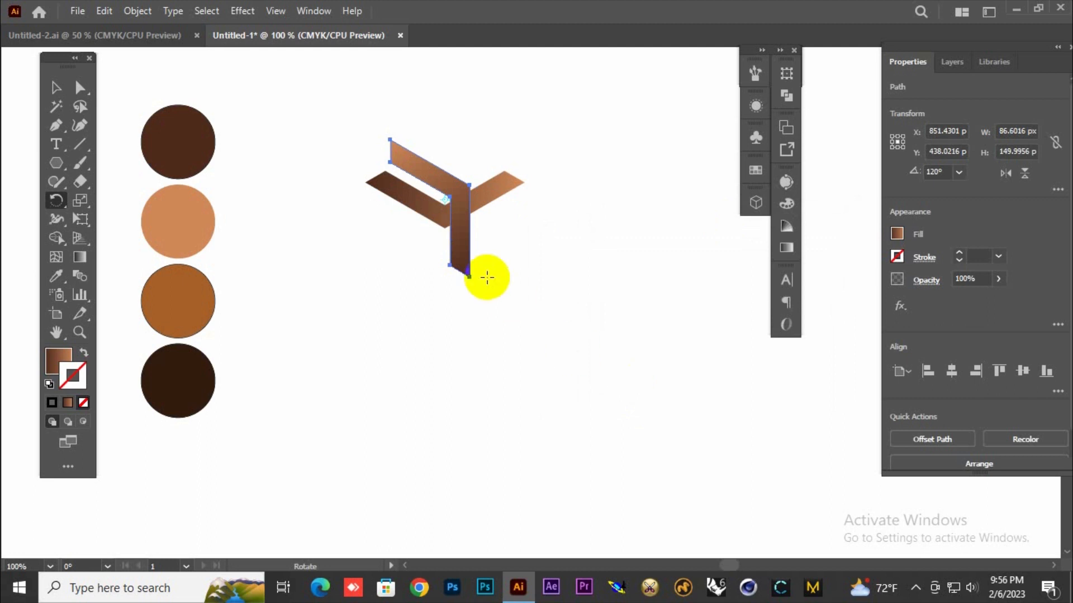
Reflect the rotated chevron across the vertical axis as a copy
{"action": "left_click", "coordinate": [56, 88]}
{"action": "left_click", "coordinate": [464, 242]}
{"action": "right_click", "coordinate": [465, 241]}
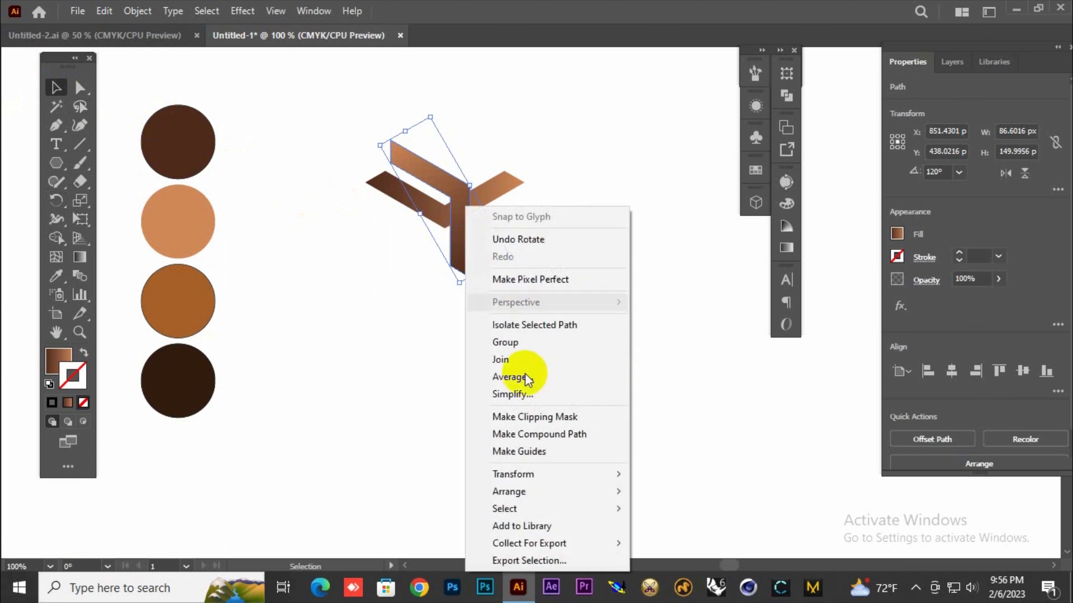
{"action": "mouse_move", "coordinate": [531, 472]}
{"action": "left_click", "coordinate": [679, 391]}
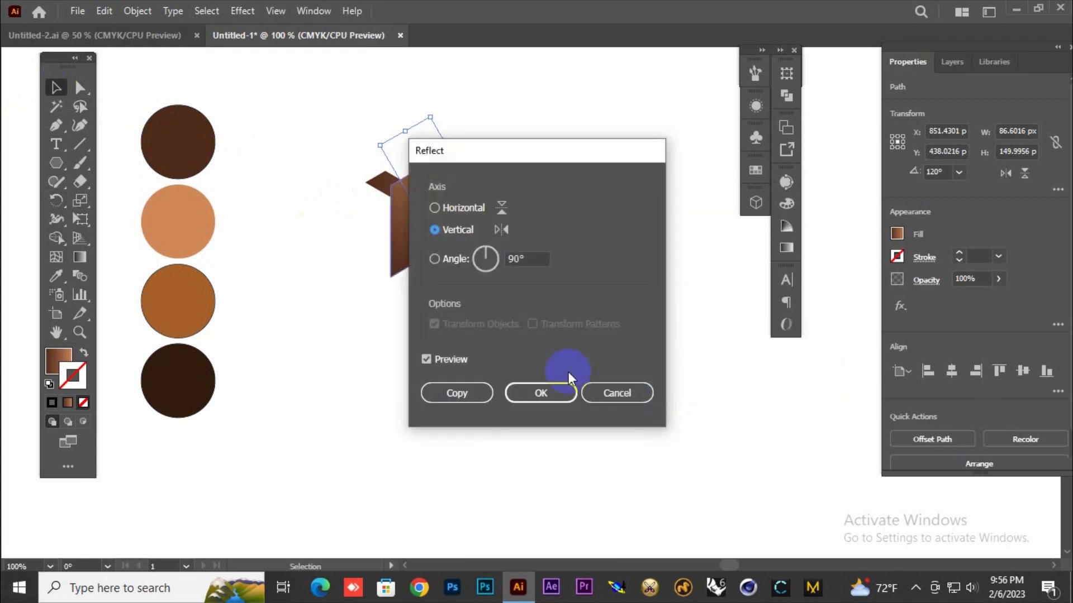
{"action": "left_click", "coordinate": [447, 209]}
{"action": "left_click_drag", "start_coordinate": [460, 151], "coordinate": [580, 157]}
{"action": "left_click", "coordinate": [560, 233]}
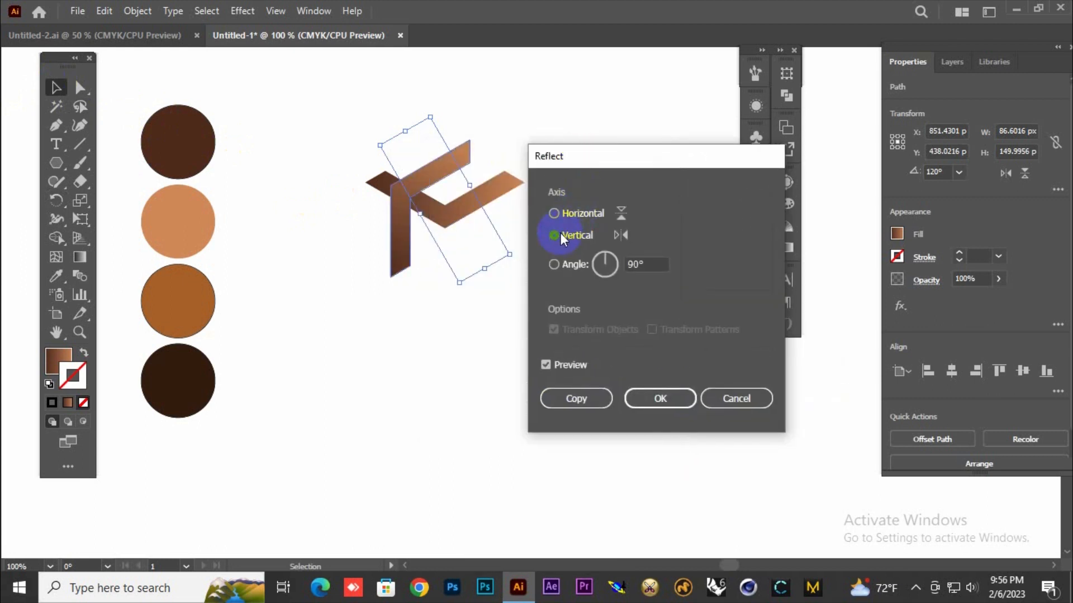
{"action": "left_click", "coordinate": [572, 398]}
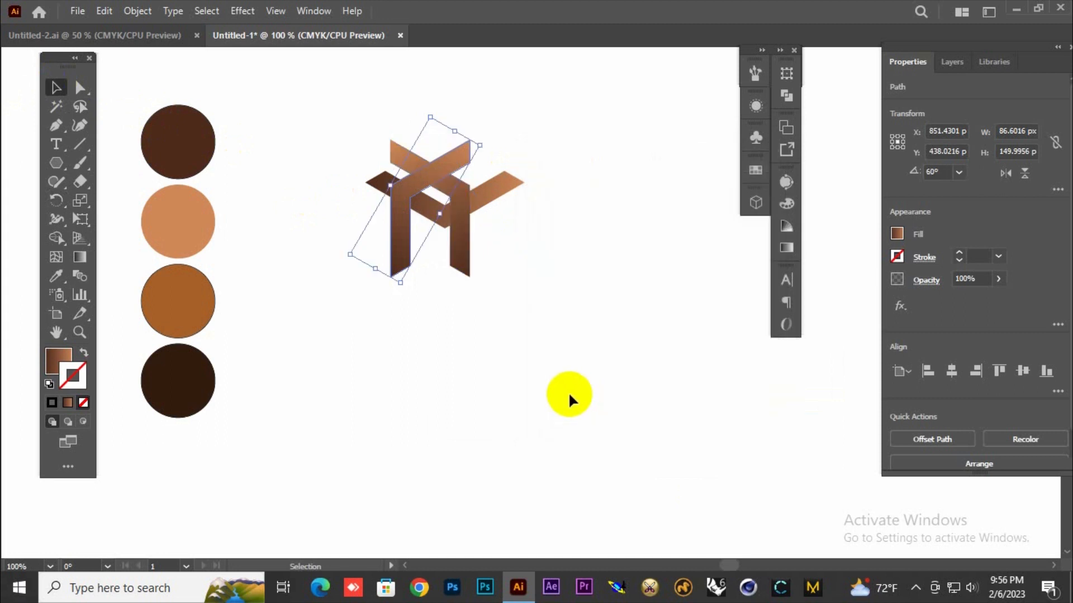
Move the reflected chevron right to X about 937 px so its vertical arm meets the other rotated chevron's arm edge to edge
{"action": "key", "text": "shift+Right"}
{"action": "key", "text": "shift+Right"}
{"action": "key", "text": "shift+Right"}
{"action": "key", "text": "shift+Right"}
{"action": "key", "text": "shift+Right"}
{"action": "key", "text": "shift+Right"}
{"action": "key", "text": "shift+Right"}
{"action": "key", "text": "shift+Right"}
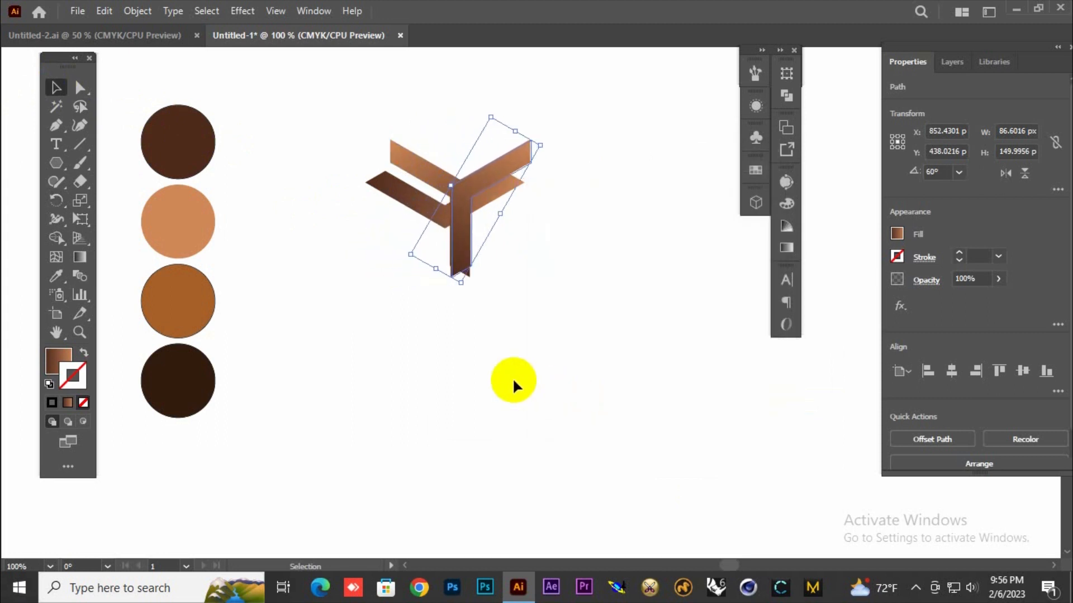
{"action": "key", "text": "Right"}
{"action": "key", "text": "Right"}
{"action": "key", "text": "Right"}
{"action": "key", "text": "Right"}
{"action": "key", "text": "Right"}
{"action": "key", "text": "Right"}
{"action": "key", "text": "Right"}
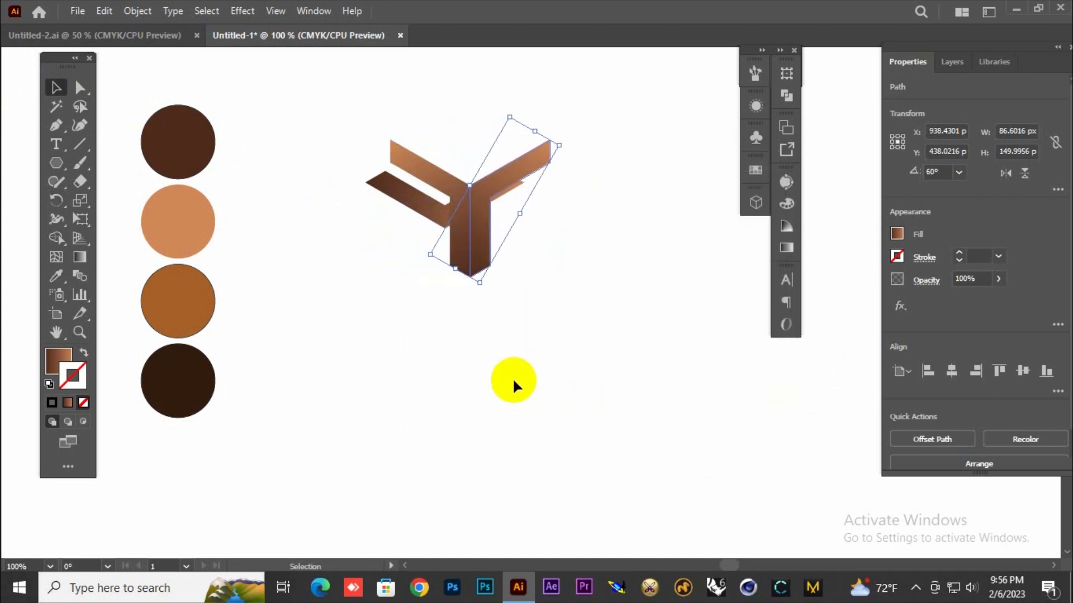
{"action": "left_click", "coordinate": [513, 381]}
{"action": "left_click", "coordinate": [480, 260]}
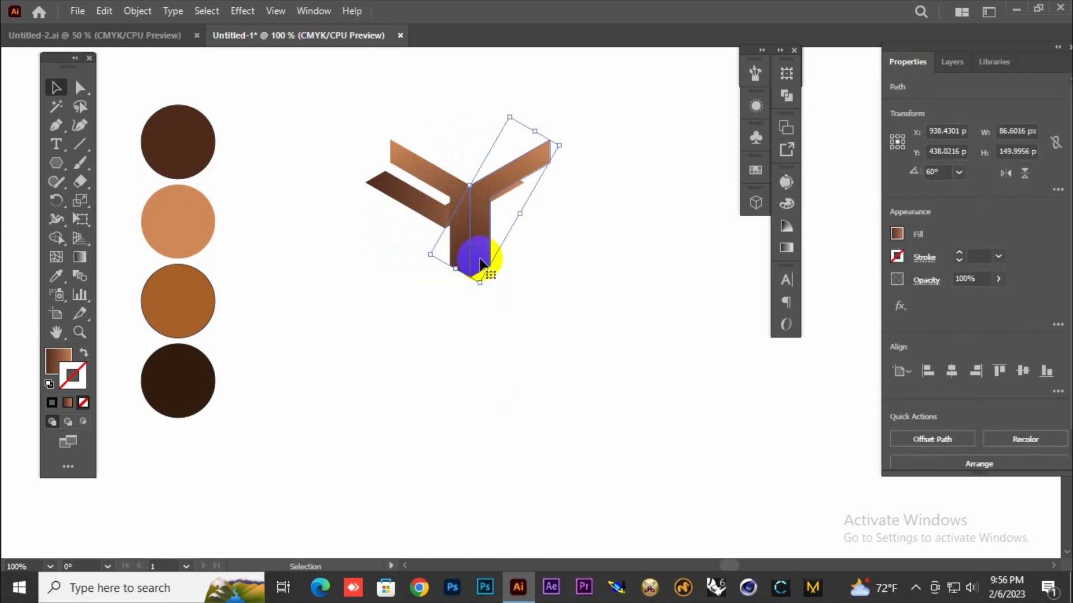
{"action": "left_click", "coordinate": [532, 377]}
Move the original unrotated chevron up and right until it nests against the two rotated chevrons and completes the Y shape
{"action": "left_click", "coordinate": [424, 220]}
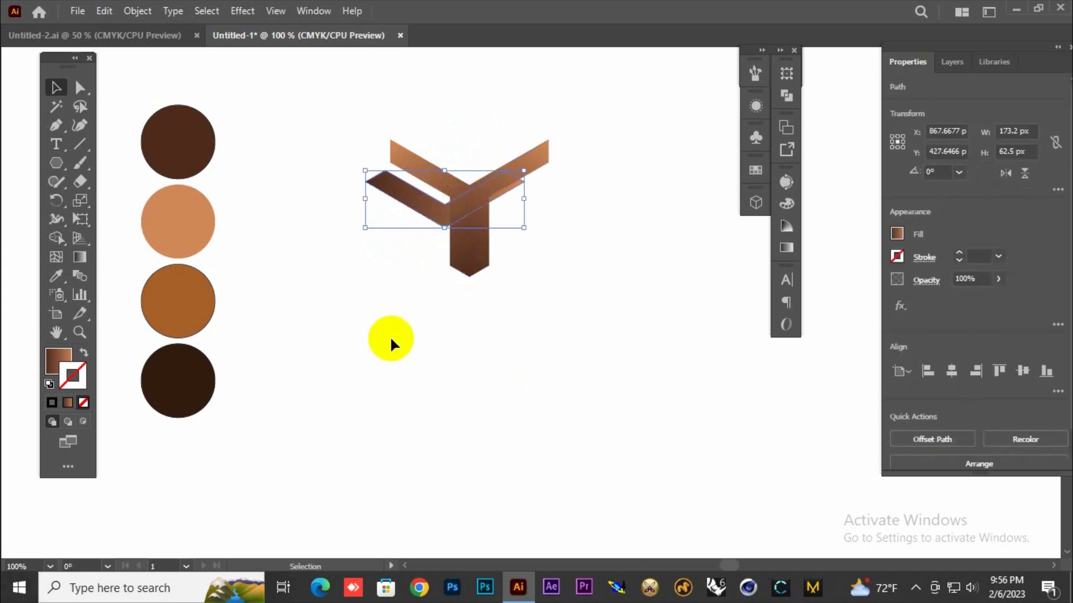
{"action": "key", "text": "Up"}
{"action": "key", "text": "Up"}
{"action": "key", "text": "Up"}
{"action": "key", "text": "Up"}
{"action": "key", "text": "Up"}
{"action": "key", "text": "Up"}
{"action": "key", "text": "Up"}
{"action": "key", "text": "Up"}
{"action": "key", "text": "Up"}
{"action": "key", "text": "Up"}
{"action": "key", "text": "Up"}
{"action": "key", "text": "Up"}
{"action": "key", "text": "Up"}
{"action": "key", "text": "Up"}
{"action": "key", "text": "Up"}
{"action": "key", "text": "Up"}
{"action": "key", "text": "Up"}
{"action": "key", "text": "Up"}
{"action": "key", "text": "Up"}
{"action": "key", "text": "Up"}
{"action": "key", "text": "Right"}
{"action": "key", "text": "Right"}
{"action": "key", "text": "Right"}
{"action": "key", "text": "Right"}
{"action": "key", "text": "Right"}
{"action": "key", "text": "Right"}
{"action": "key", "text": "Right"}
{"action": "key", "text": "Right"}
{"action": "key", "text": "Right"}
{"action": "key", "text": "Right"}
{"action": "key", "text": "Right"}
{"action": "key", "text": "Right"}
{"action": "key", "text": "Right"}
{"action": "key", "text": "Right"}
{"action": "key", "text": "Right"}
{"action": "key", "text": "Right"}
{"action": "key", "text": "Right"}
{"action": "key", "text": "Right"}
{"action": "key", "text": "Right"}
{"action": "key", "text": "Right"}
{"action": "key", "text": "Right"}
{"action": "key", "text": "Right"}
{"action": "key", "text": "Right"}
{"action": "left_click", "coordinate": [390, 337]}
{"action": "left_click", "coordinate": [486, 223]}
{"action": "left_click", "coordinate": [73, 374]}
{"action": "left_click", "coordinate": [67, 402]}
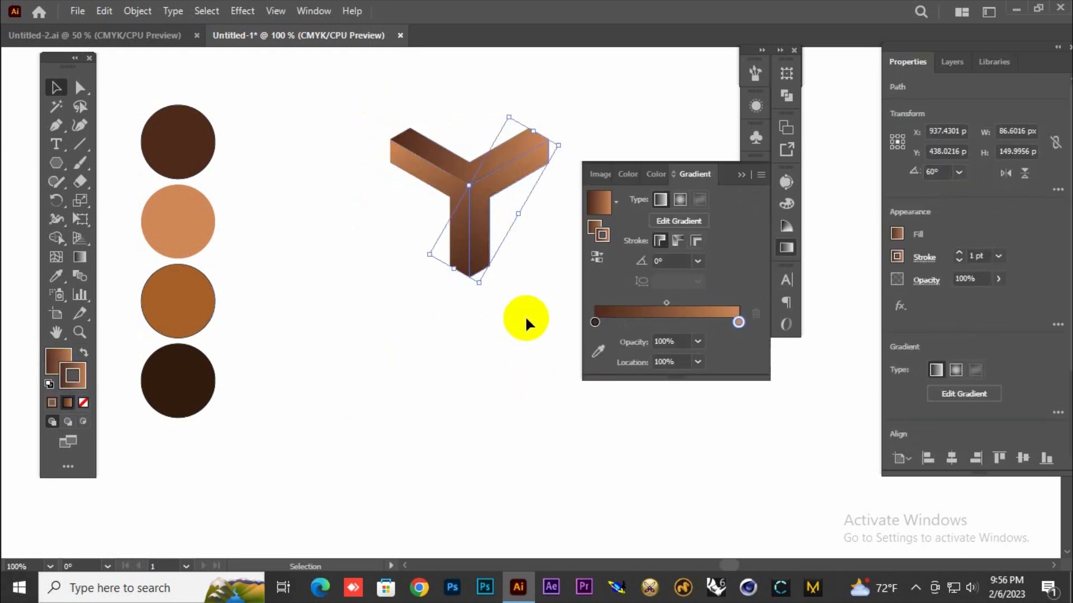
{"action": "left_click_drag", "start_coordinate": [596, 323], "coordinate": [636, 323]}
{"action": "left_click_drag", "start_coordinate": [738, 322], "coordinate": [528, 333]}
{"action": "left_click_drag", "start_coordinate": [635, 323], "coordinate": [720, 323]}
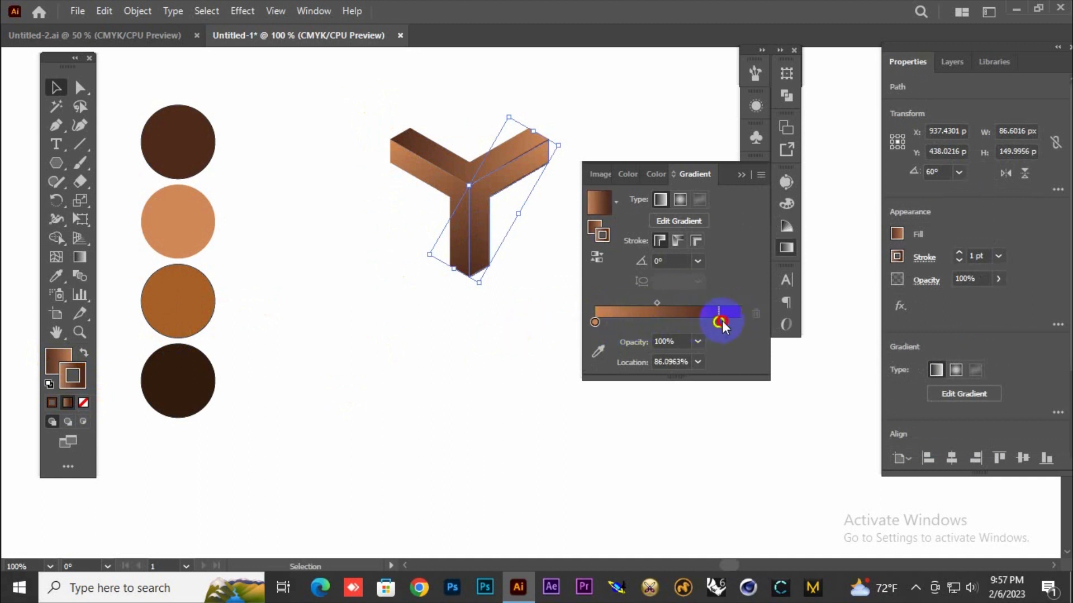
{"action": "left_click", "coordinate": [533, 332]}
{"action": "left_click", "coordinate": [83, 402]}
{"action": "left_click", "coordinate": [488, 239]}
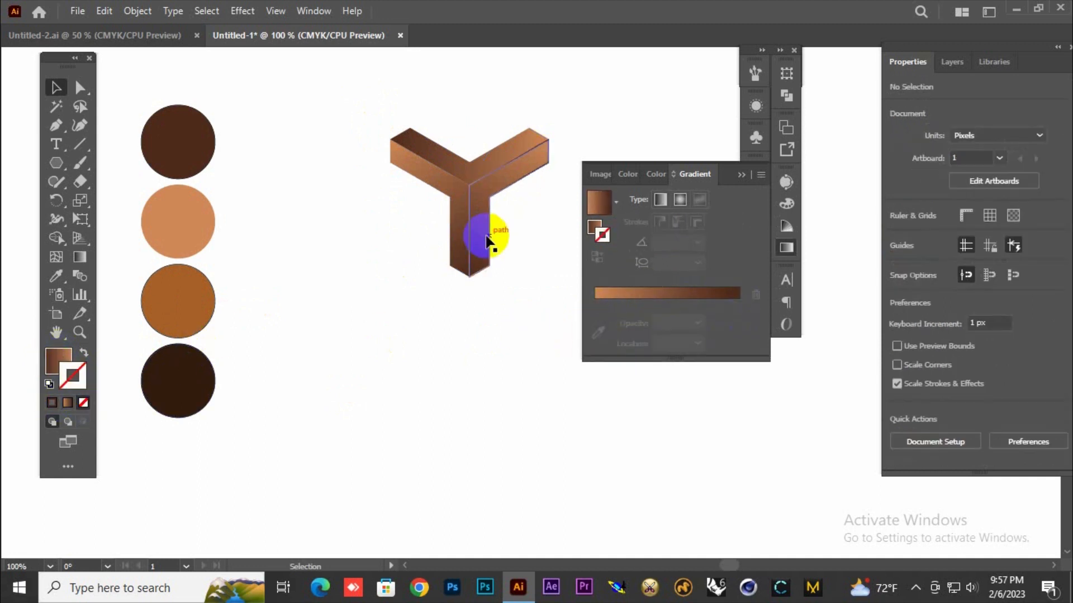
{"action": "left_click", "coordinate": [83, 403]}
Reverse the fill gradient of the Y's right-hand chevron so it runs from tan to dark brown, keeping its 60° angle
{"action": "left_click", "coordinate": [58, 361]}
{"action": "left_click", "coordinate": [399, 414]}
{"action": "left_click", "coordinate": [483, 258]}
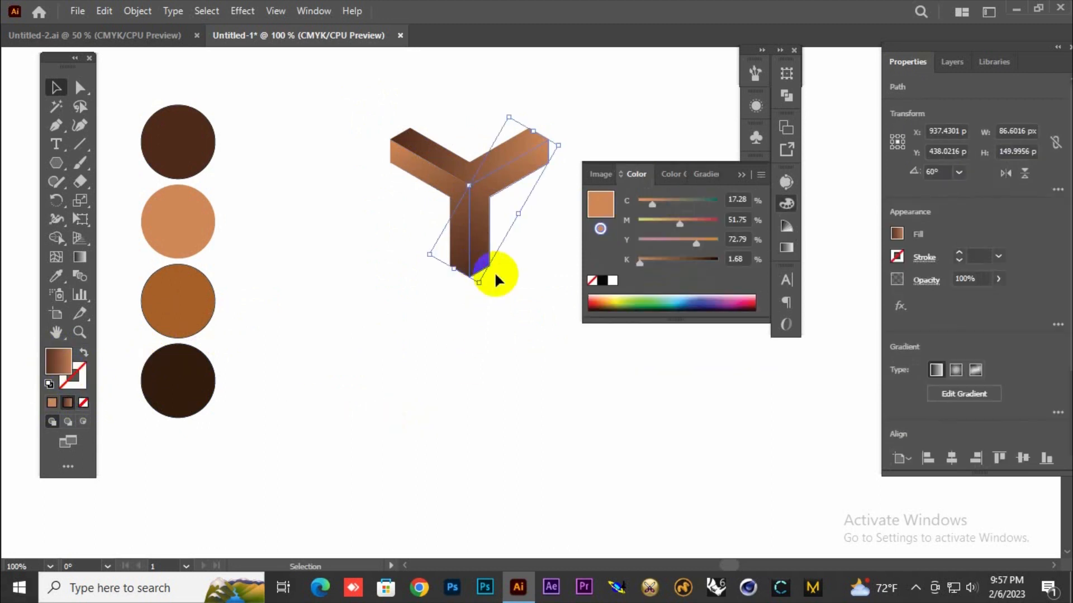
{"action": "left_click", "coordinate": [786, 248]}
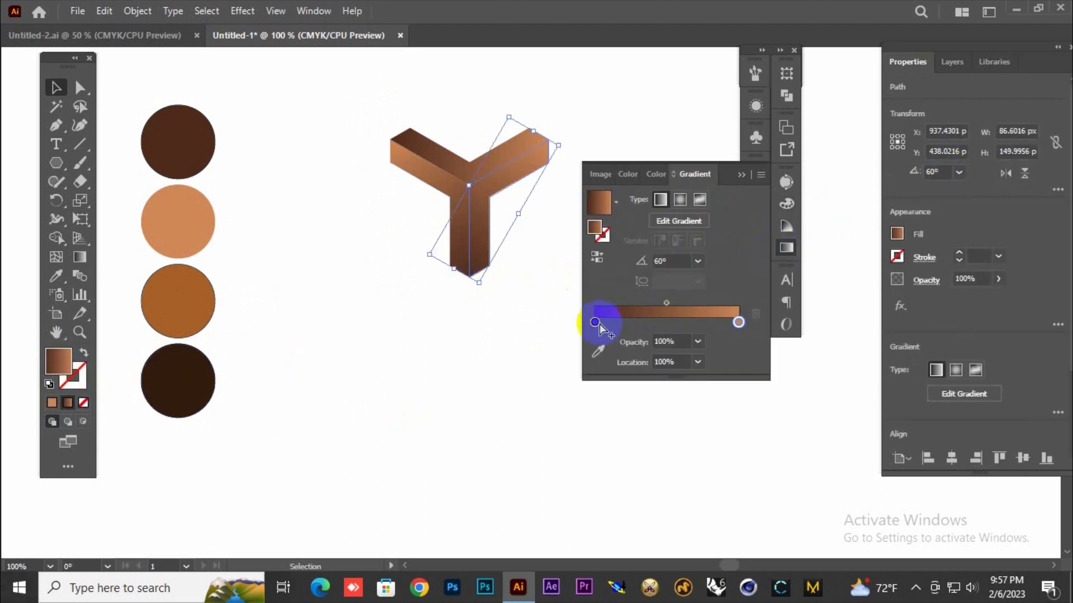
{"action": "left_click_drag", "start_coordinate": [599, 324], "coordinate": [660, 321]}
{"action": "left_click_drag", "start_coordinate": [738, 323], "coordinate": [588, 333]}
{"action": "left_click_drag", "start_coordinate": [655, 323], "coordinate": [759, 315]}
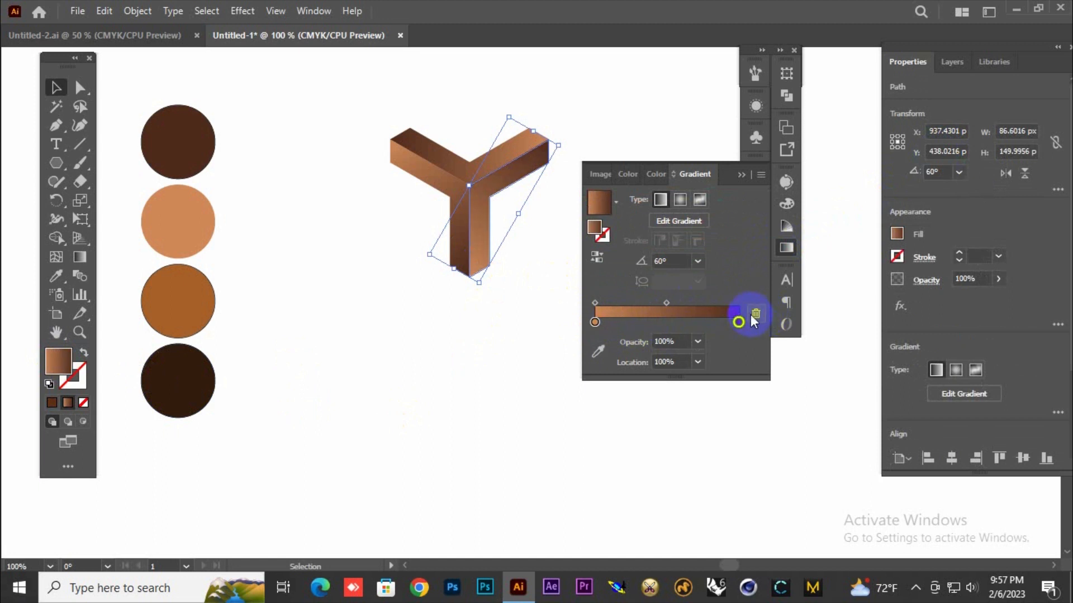
{"action": "left_click_drag", "start_coordinate": [596, 325], "coordinate": [582, 359]}
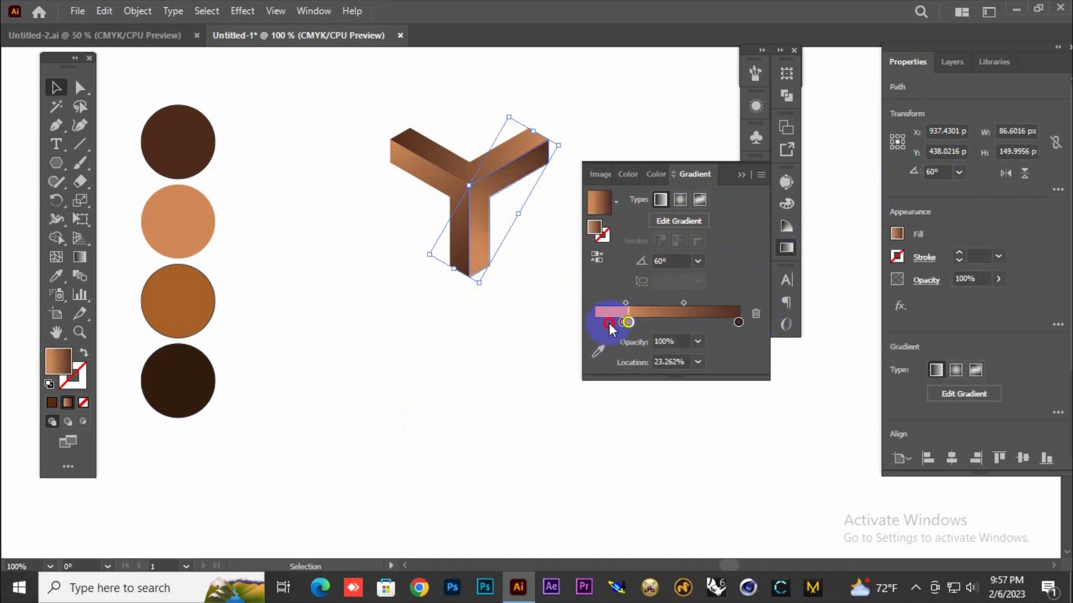
{"action": "left_click", "coordinate": [527, 331]}
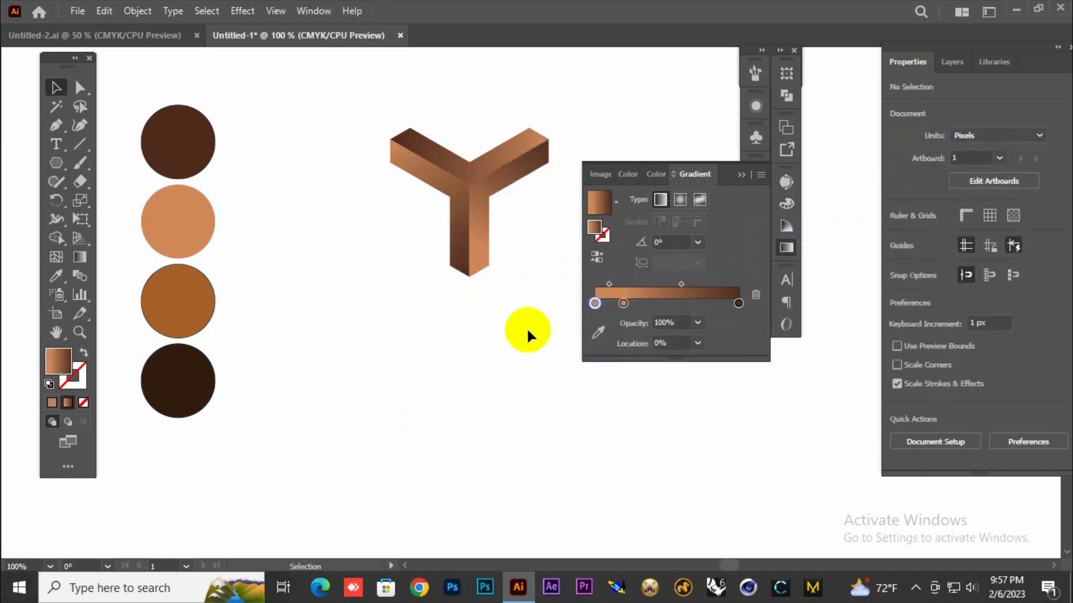
{"action": "left_click", "coordinate": [591, 270]}
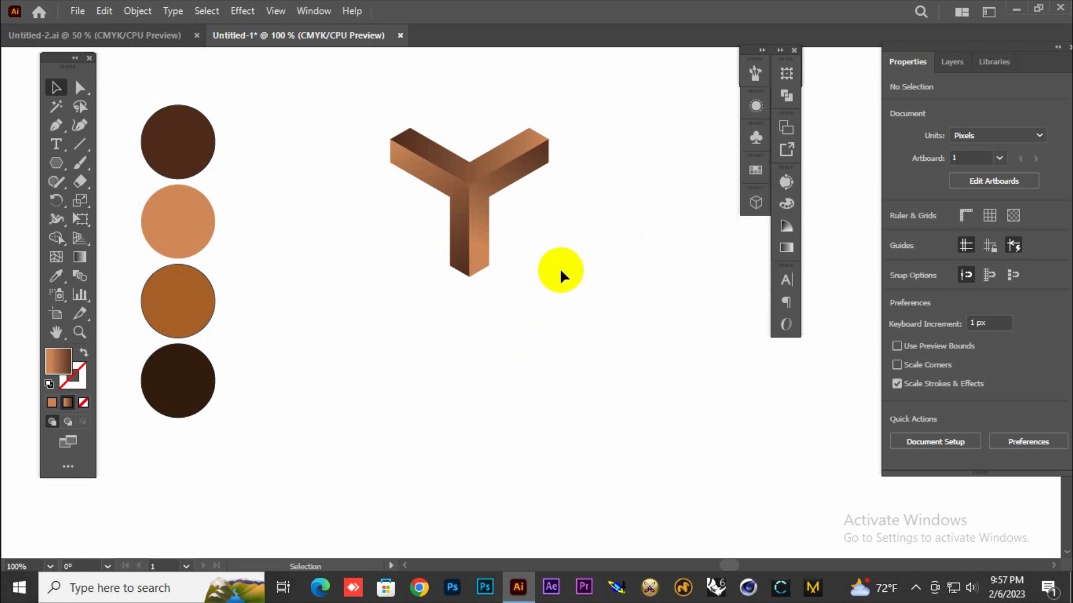
Move the four color sample circles off the artboard, beyond its left edge
{"action": "left_click_drag", "start_coordinate": [222, 191], "coordinate": [208, 451]}
{"action": "key", "text": "Delete"}
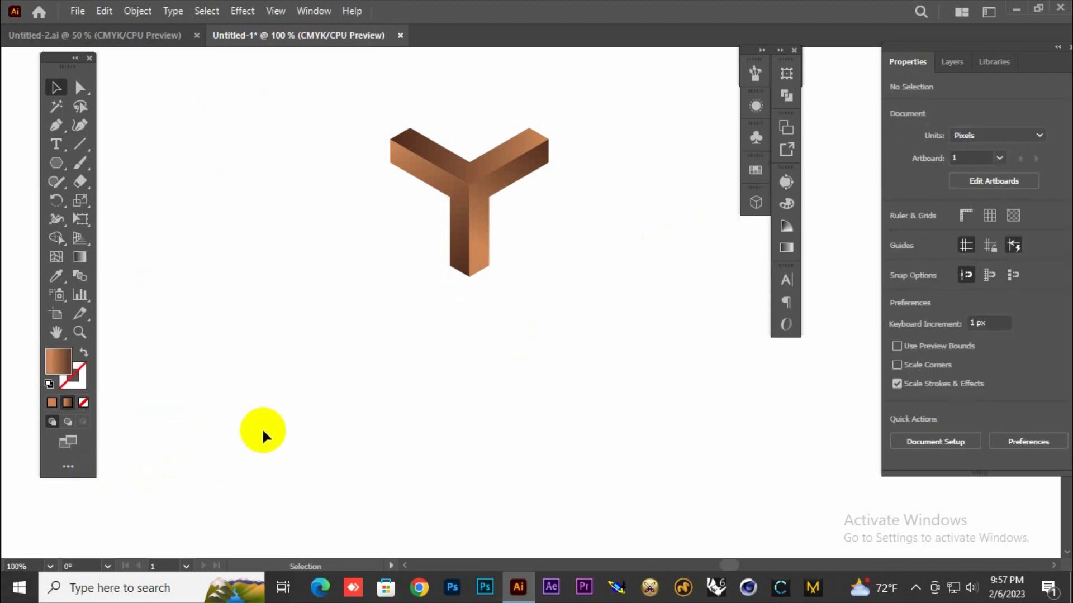
Group the three chevrons of the Y shape into one object and deselect it
{"action": "key", "text": "a"}
{"action": "left_click_drag", "start_coordinate": [343, 101], "coordinate": [612, 311]}
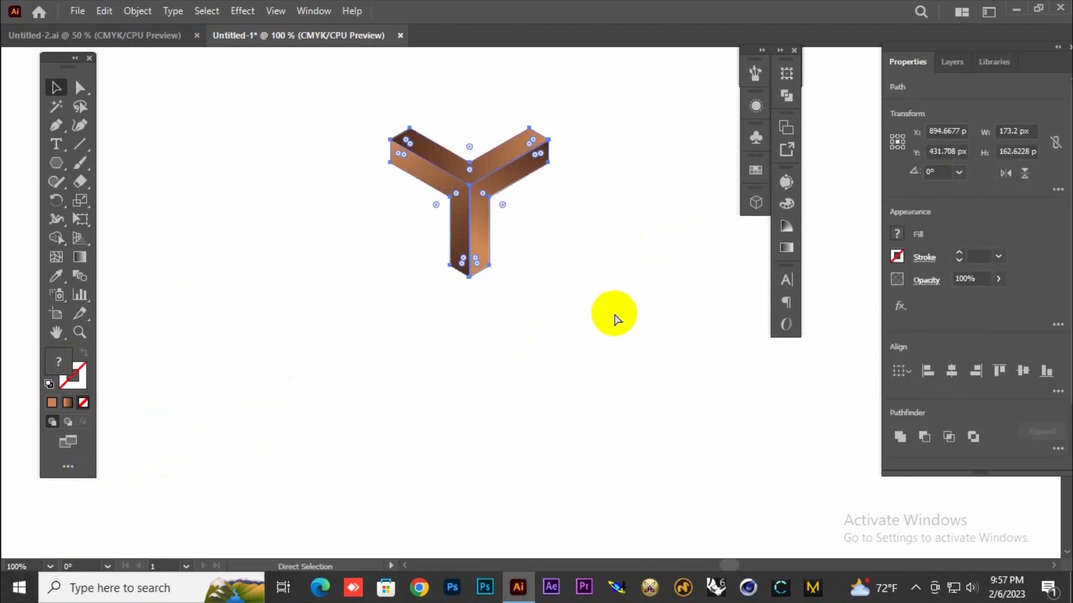
{"action": "key", "text": "v"}
{"action": "left_click", "coordinate": [612, 313]}
Duplicate the Y group diagonally down and to the left so the copy's arm meets the original's vertical leg
{"action": "left_click", "coordinate": [479, 244]}
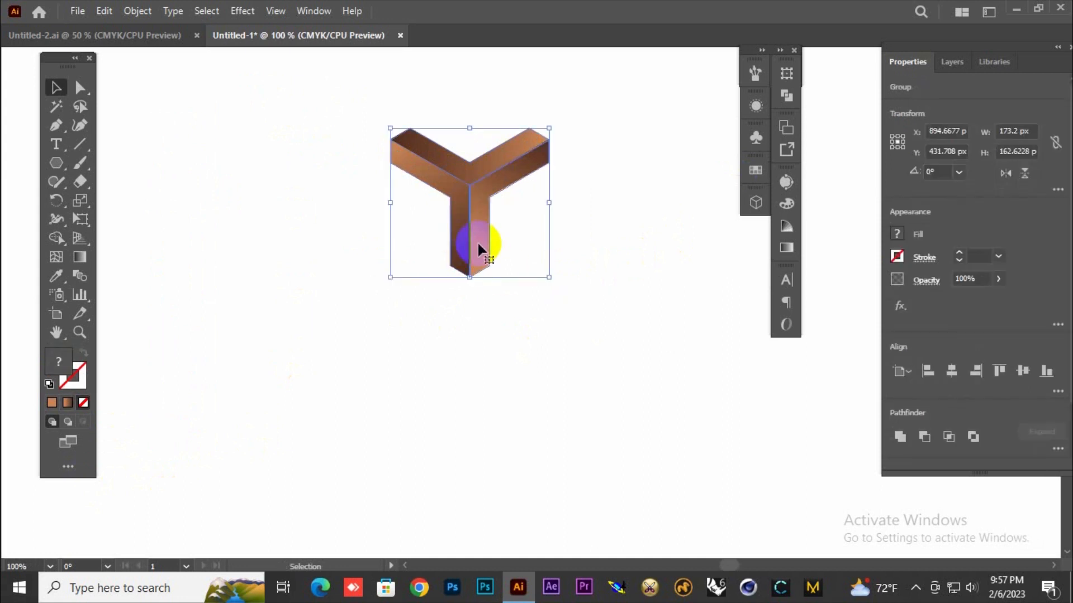
{"action": "left_click_drag", "start_coordinate": [479, 247], "coordinate": [378, 305]}
{"action": "left_click", "coordinate": [512, 379]}
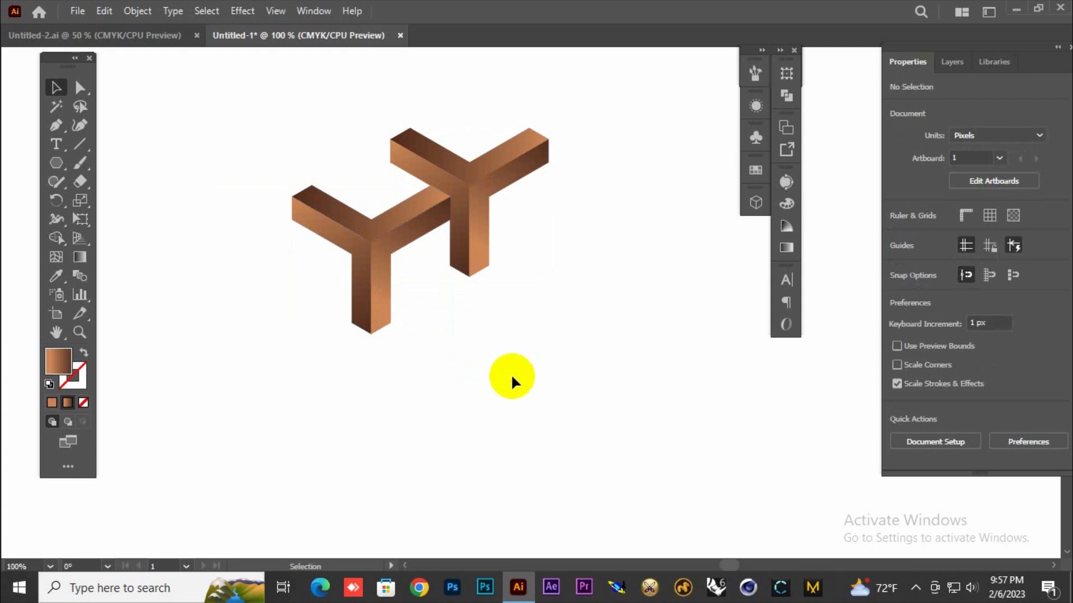
{"action": "scroll", "coordinate": [445, 369], "scroll_direction": "up", "scroll_amount": 1}
{"action": "scroll", "coordinate": [446, 375], "scroll_direction": "down", "scroll_amount": 1}
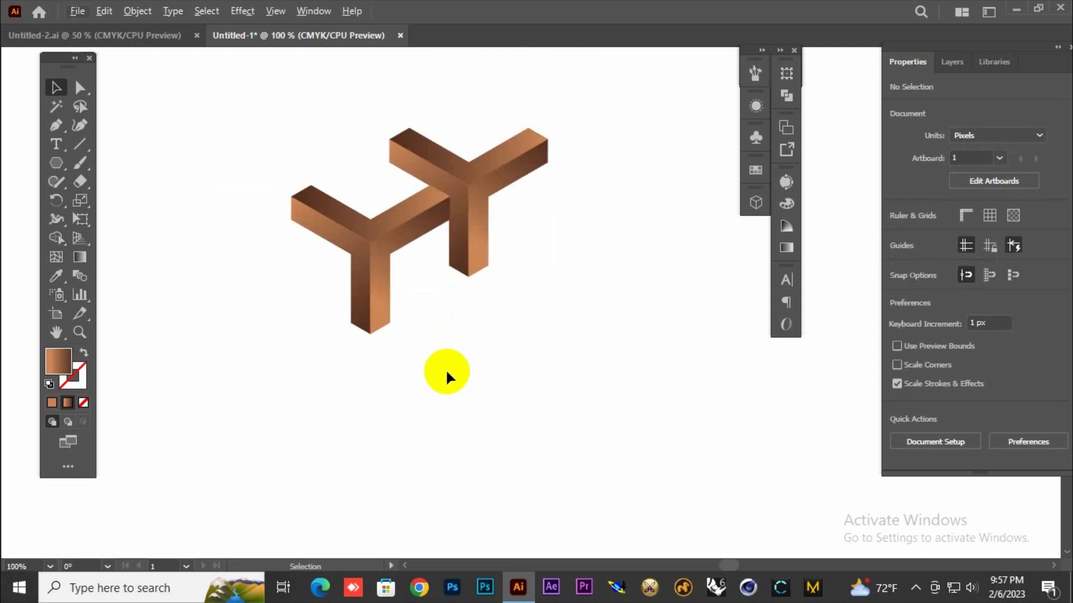
Move both Y shapes together into the artboard's upper-right corner, flush with its top and right edges
{"action": "scroll", "coordinate": [447, 375], "scroll_direction": "down", "scroll_amount": 2}
{"action": "key", "text": "ctrl+minus"}
{"action": "left_click_drag", "start_coordinate": [441, 361], "coordinate": [312, 333]}
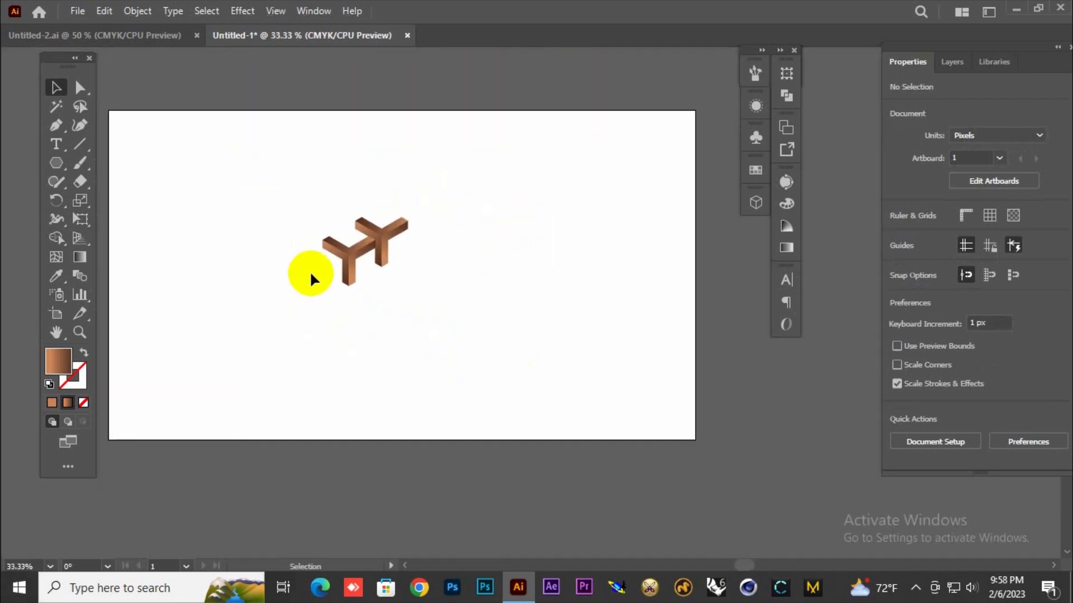
{"action": "left_click_drag", "start_coordinate": [310, 240], "coordinate": [429, 296]}
{"action": "left_click_drag", "start_coordinate": [385, 257], "coordinate": [672, 158]}
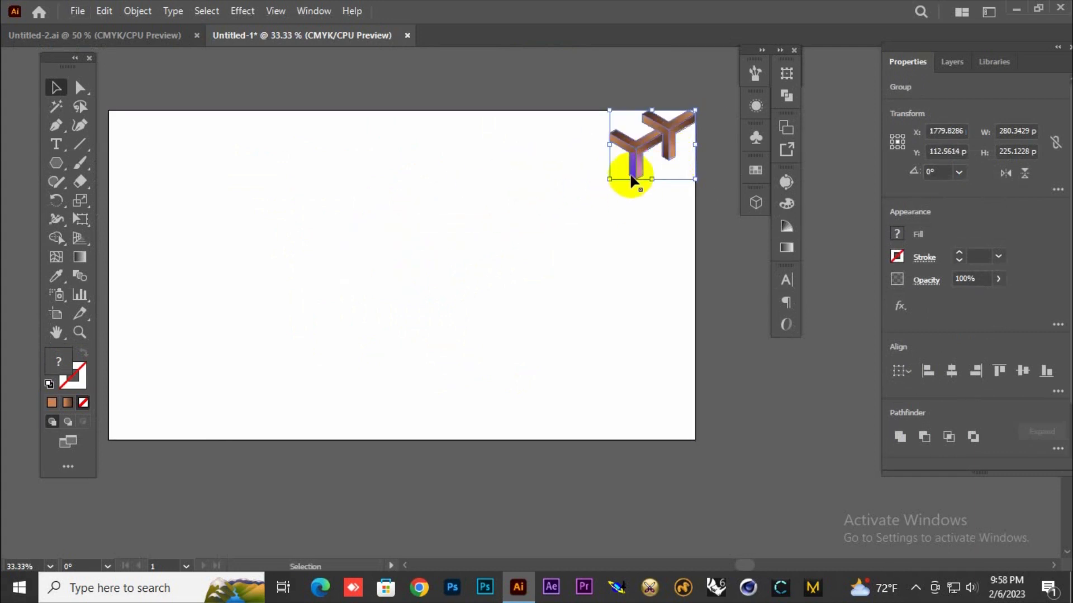
Duplicate the Y pair to the left so the shapes join, and repeat the copy until the row spans the artboard's width
{"action": "left_click_drag", "start_coordinate": [630, 163], "coordinate": [566, 159]}
{"action": "key", "text": "ctrl+d"}
{"action": "key", "text": "ctrl+d"}
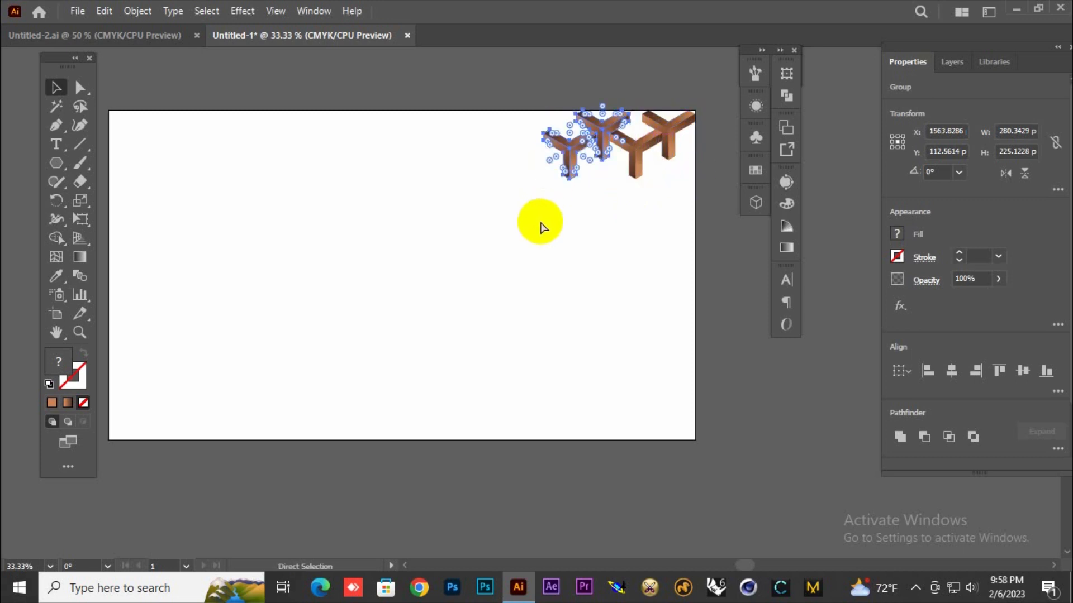
{"action": "key", "text": "ctrl+d"}
{"action": "key", "text": "ctrl+d"}
{"action": "key", "text": "ctrl+d"}
{"action": "key", "text": "ctrl+d"}
{"action": "key", "text": "ctrl+d"}
{"action": "key", "text": "ctrl+d"}
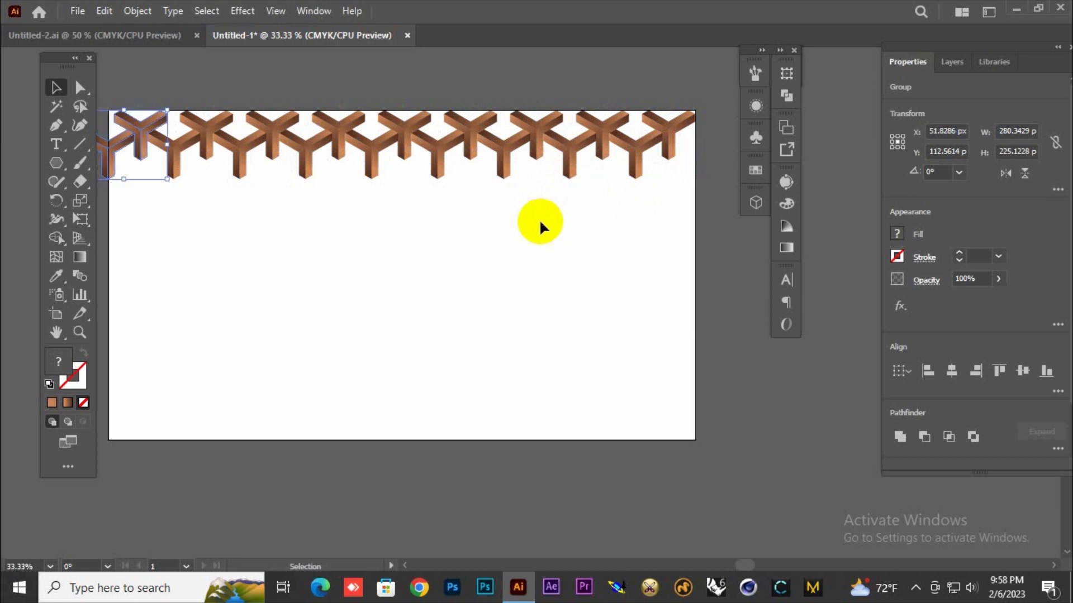
{"action": "left_click", "coordinate": [540, 225]}
Duplicate the whole row straight down so it interlocks, and repeat the copy until the pattern extends past the artboard's bottom edge
{"action": "left_click_drag", "start_coordinate": [109, 196], "coordinate": [713, 78]}
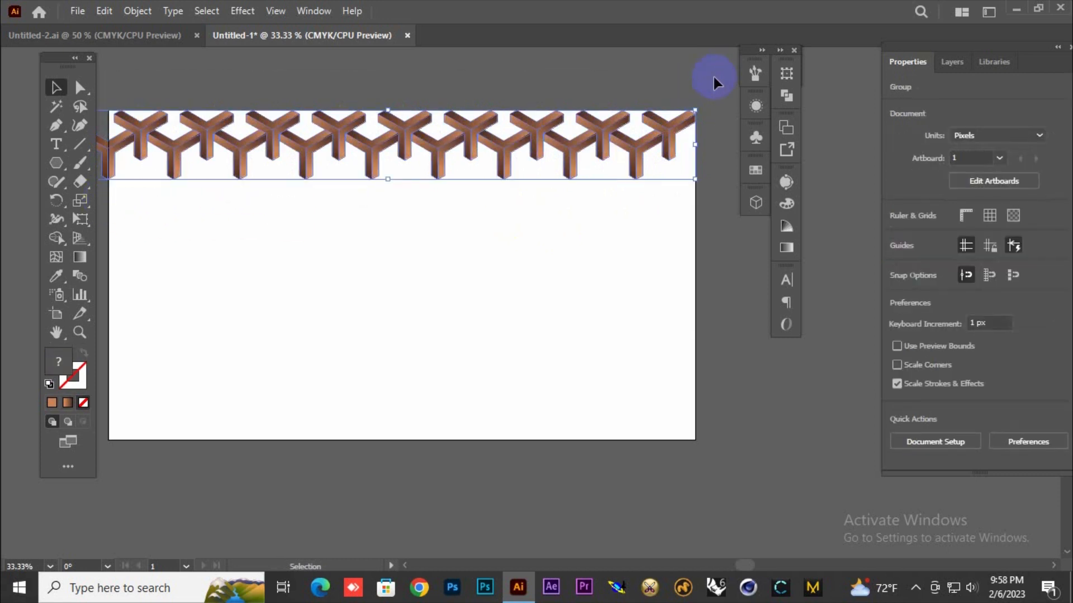
{"action": "left_click_drag", "start_coordinate": [641, 170], "coordinate": [641, 207]}
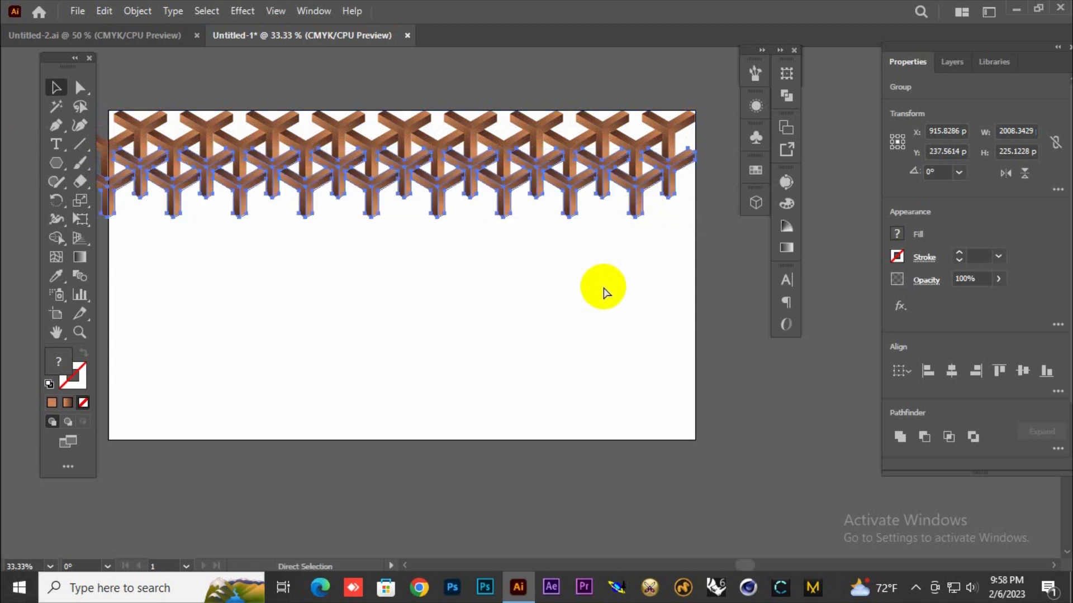
{"action": "key", "text": "ctrl+d"}
{"action": "key", "text": "ctrl+d"}
{"action": "key", "text": "ctrl+d"}
{"action": "key", "text": "ctrl+d"}
{"action": "key", "text": "ctrl+d"}
{"action": "key", "text": "ctrl+d"}
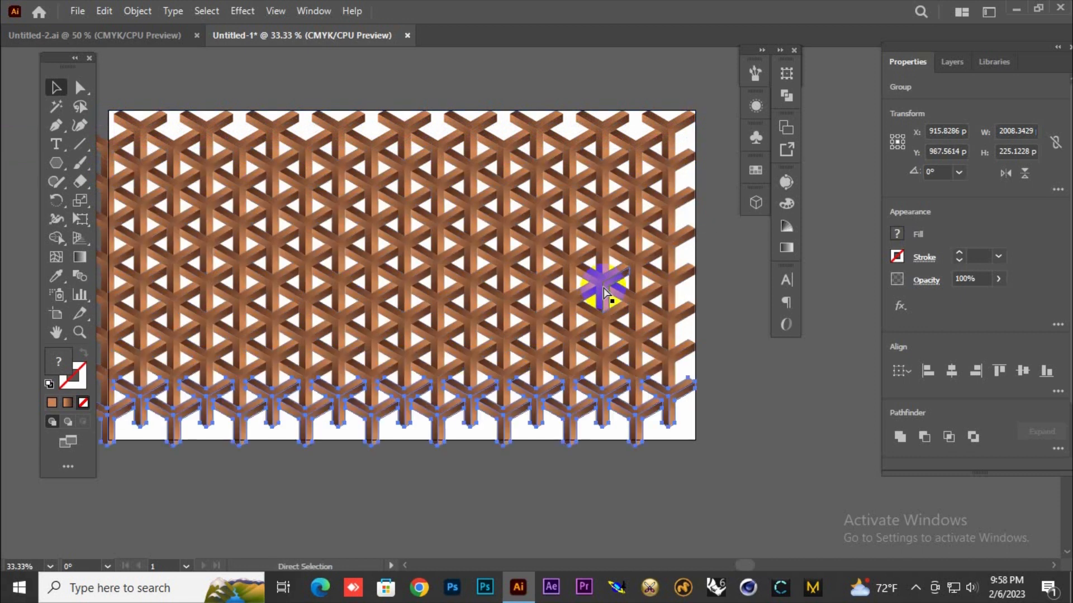
{"action": "key", "text": "ctrl+d"}
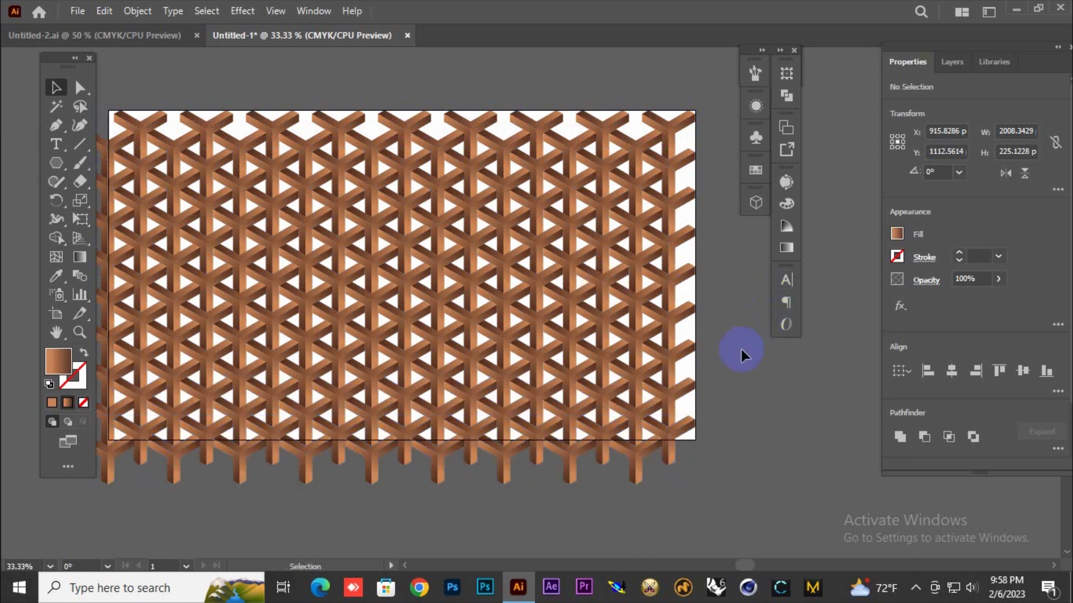
{"action": "left_click", "coordinate": [739, 347]}
Group the whole pattern and center it horizontally and vertically on the artboard
{"action": "key", "text": "ctrl+minus"}
{"action": "left_click", "coordinate": [301, 256]}
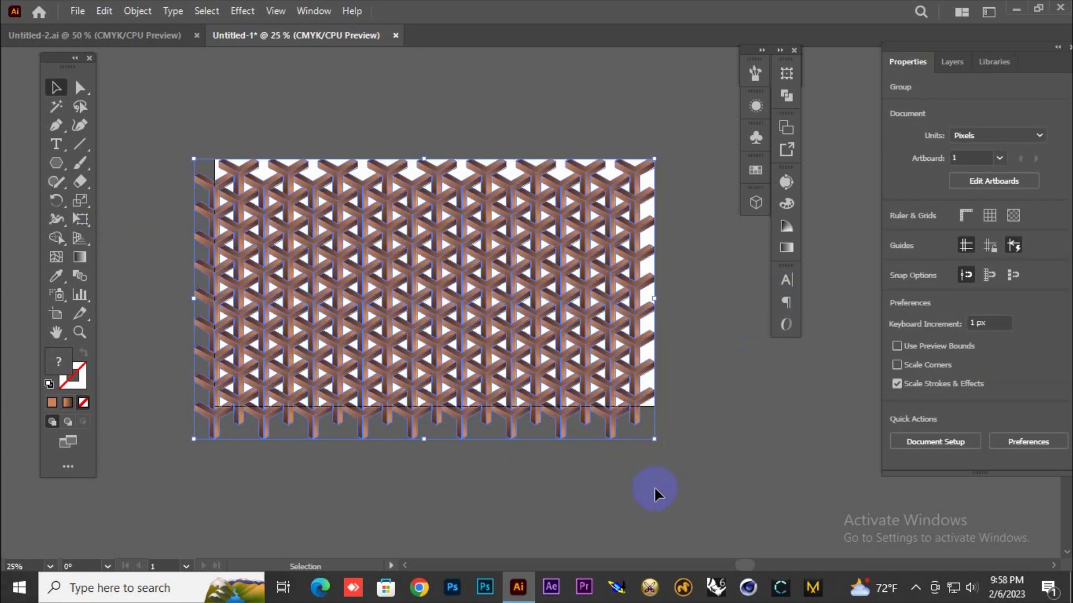
{"action": "left_click", "coordinate": [958, 379]}
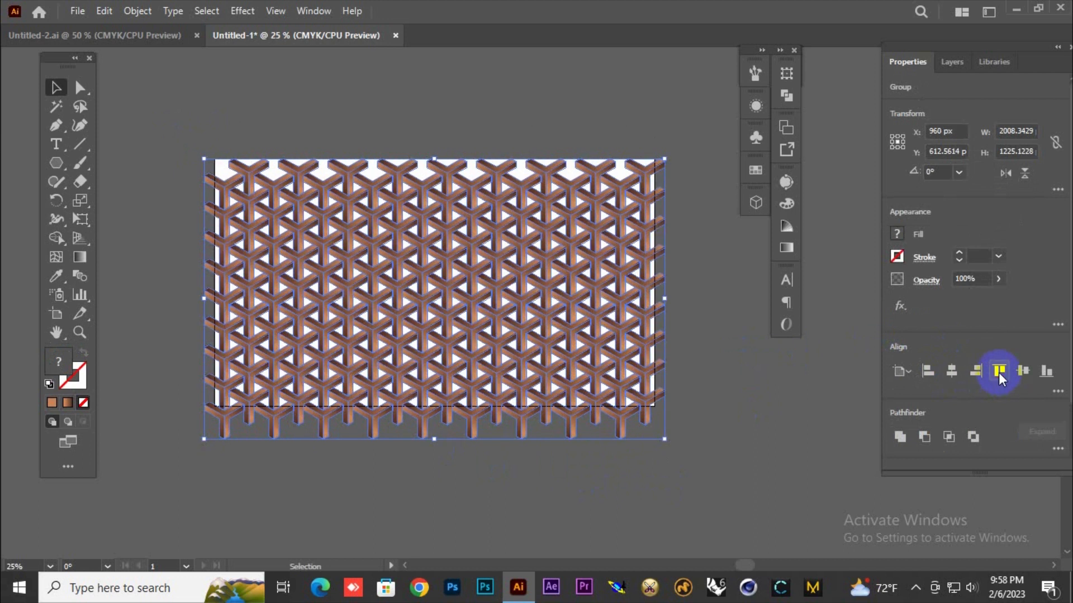
{"action": "left_click", "coordinate": [1021, 372]}
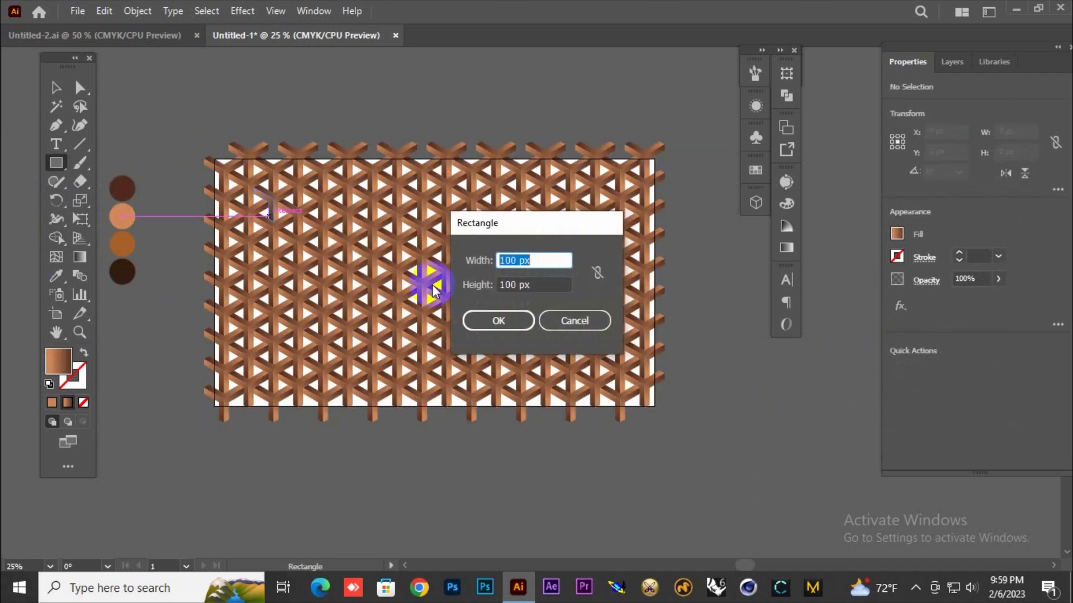
Create a 1920 × 1080 px rectangle covering the artboard, fill it with the darkest brown and send it behind the pattern
{"action": "left_click", "coordinate": [463, 257]}
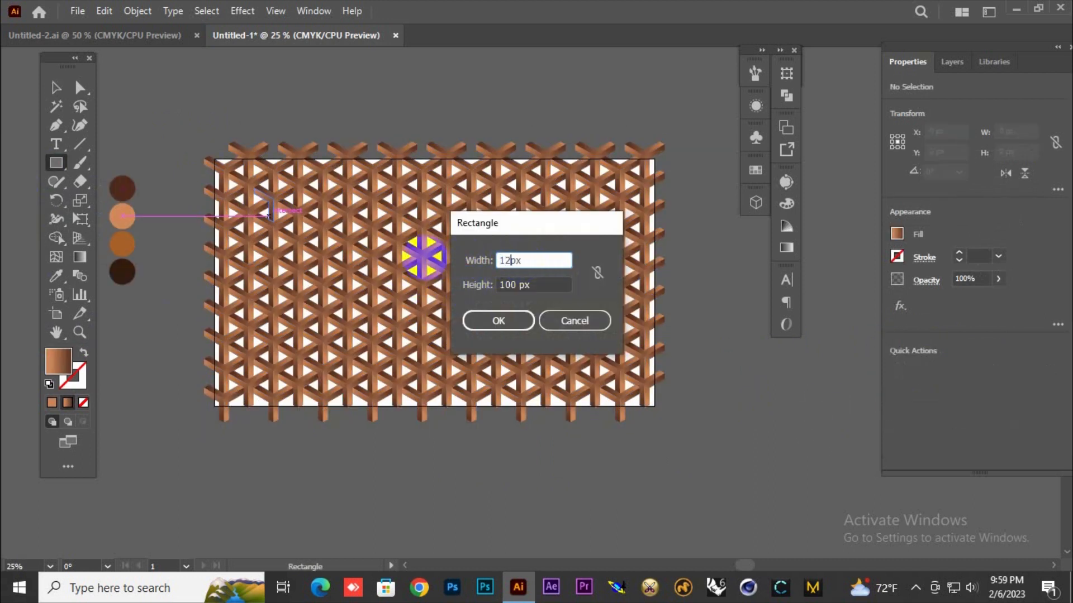
{"action": "left_click", "coordinate": [510, 285]}
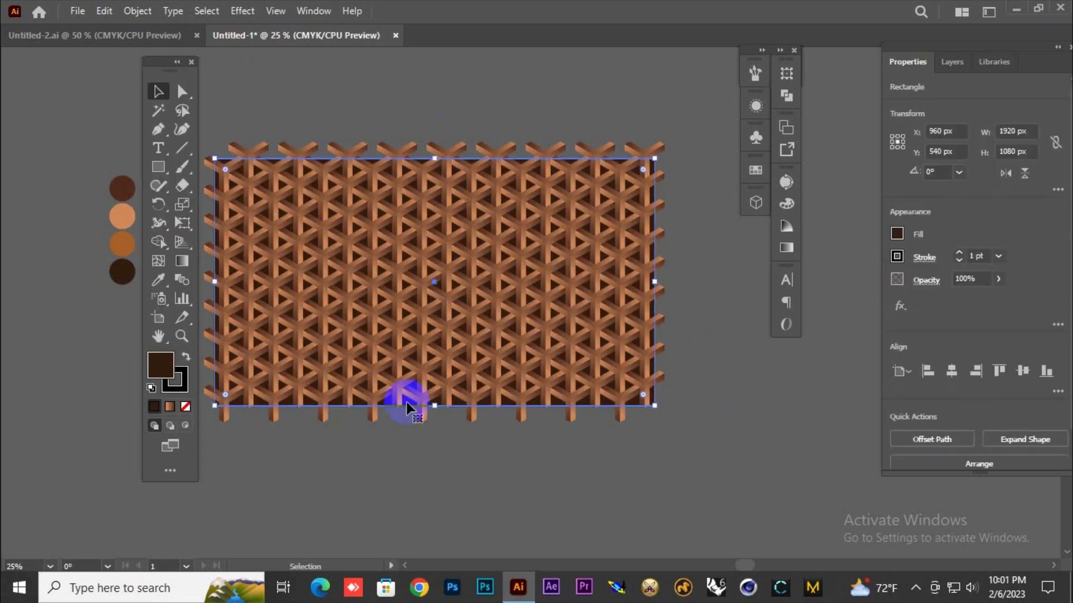
Copy the dark brown rectangle and paste the copy in the same place, in front of the pattern
{"action": "left_click", "coordinate": [104, 11]}
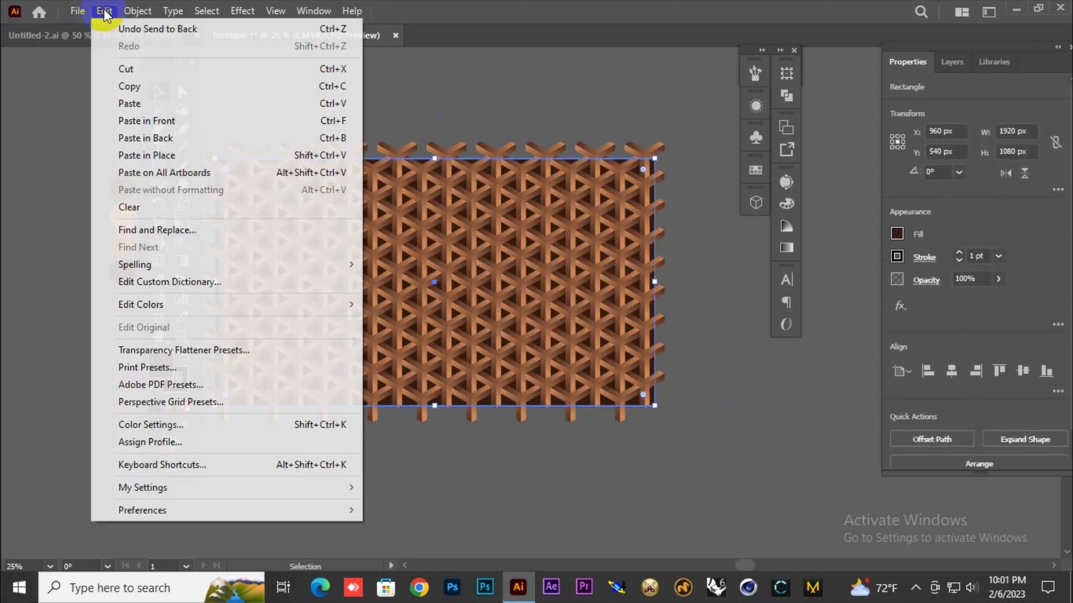
{"action": "left_click", "coordinate": [147, 86]}
{"action": "left_click", "coordinate": [105, 10]}
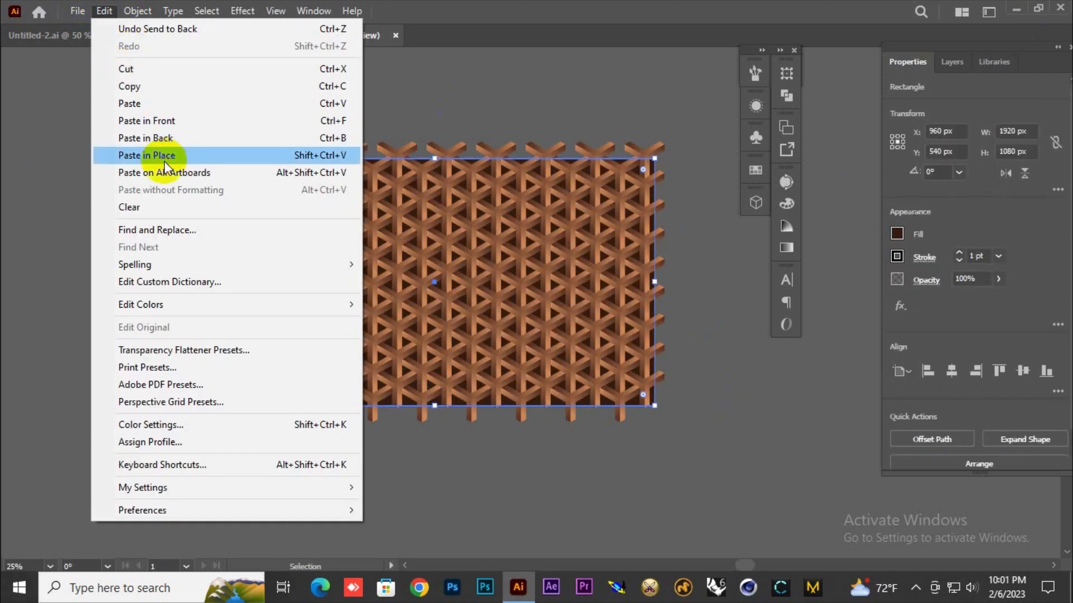
{"action": "left_click", "coordinate": [168, 216]}
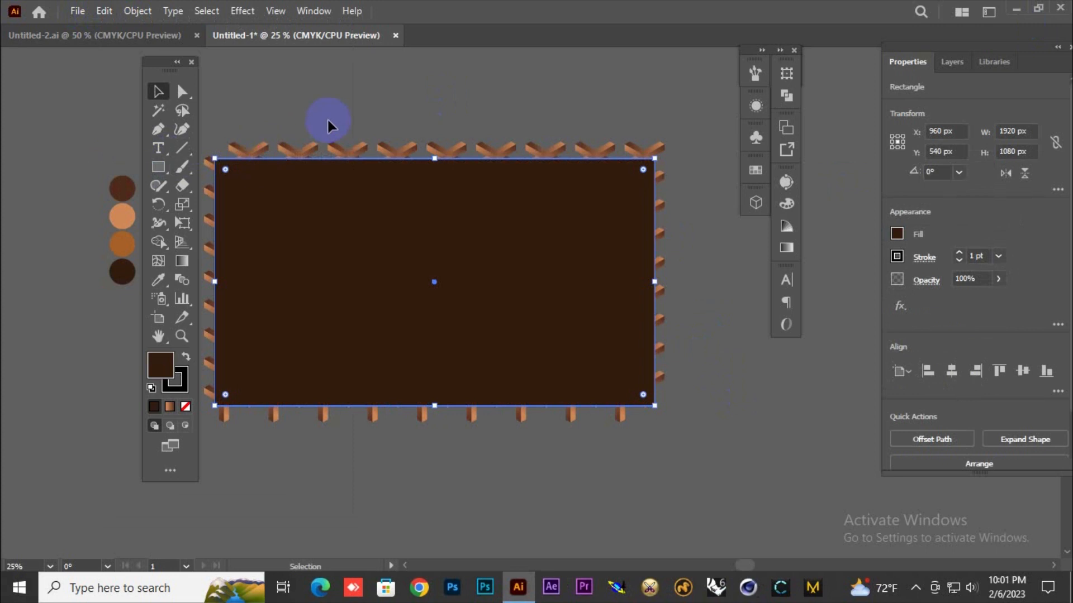
Clip the pattern group to the front rectangle with a clipping mask and deselect it
{"action": "left_click", "coordinate": [259, 154], "text": "shift"}
{"action": "right_click", "coordinate": [282, 208]}
{"action": "left_click", "coordinate": [390, 342]}
{"action": "left_click", "coordinate": [411, 417]}
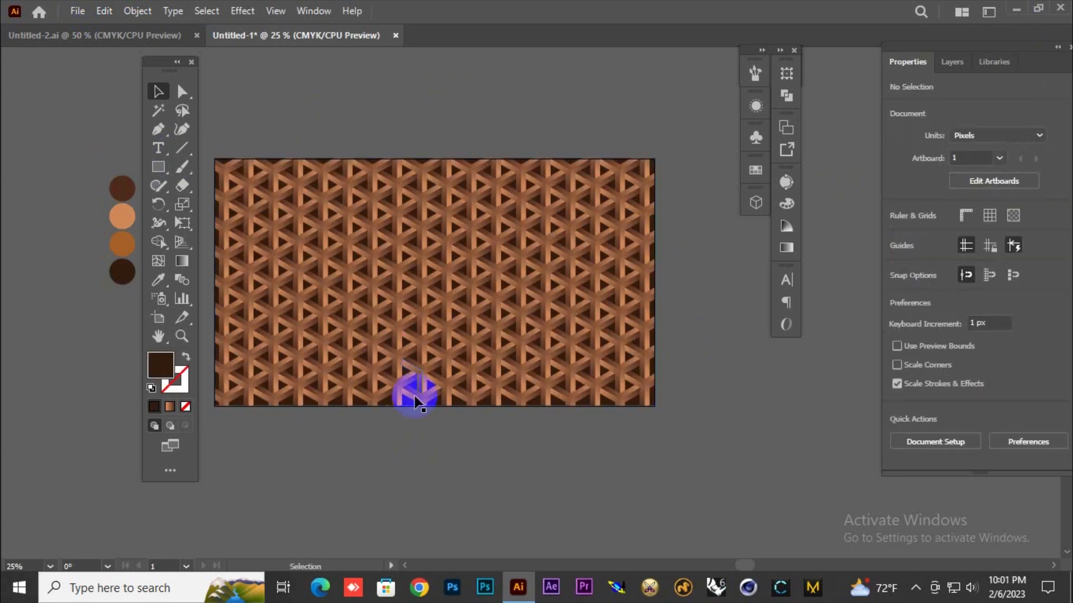
Delete the four color sample circles beside the artboard
{"action": "left_click", "coordinate": [120, 271]}
{"action": "key", "text": "a"}
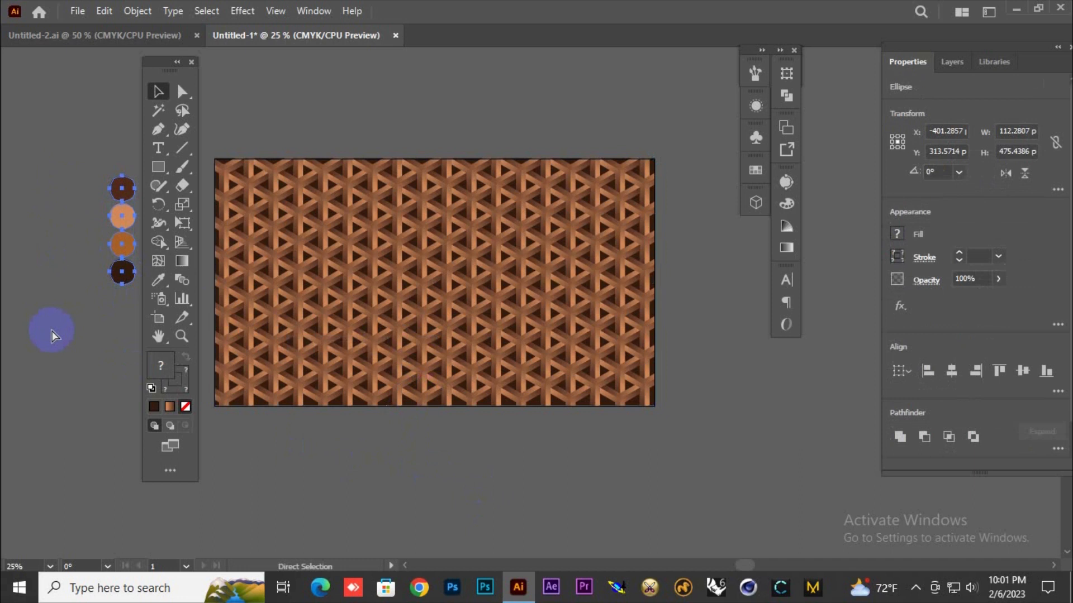
{"action": "key", "text": "Delete"}
{"action": "key", "text": "v"}
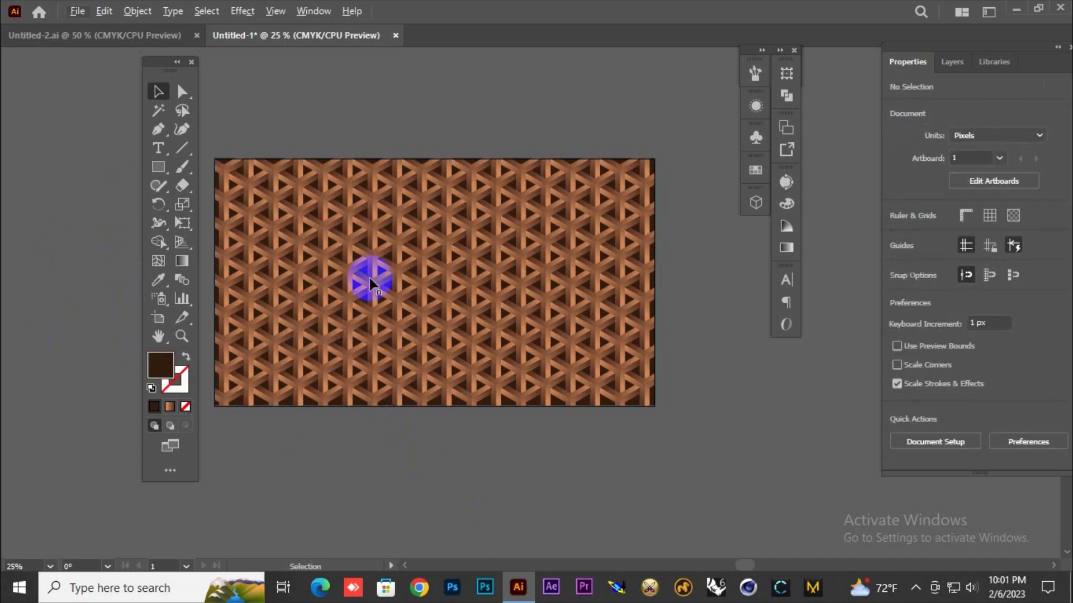
Examine the finished pattern up close and as a whole
{"action": "key", "text": "ctrl+plus"}
{"action": "key", "text": "ctrl+plus"}
{"action": "key", "text": "ctrl+minus"}
{"action": "key", "text": "ctrl+minus"}
{"action": "key", "text": "ctrl+plus"}
{"action": "key", "text": "ctrl+plus"}
{"action": "key", "text": "ctrl+plus"}
{"action": "left_click", "coordinate": [544, 324]}
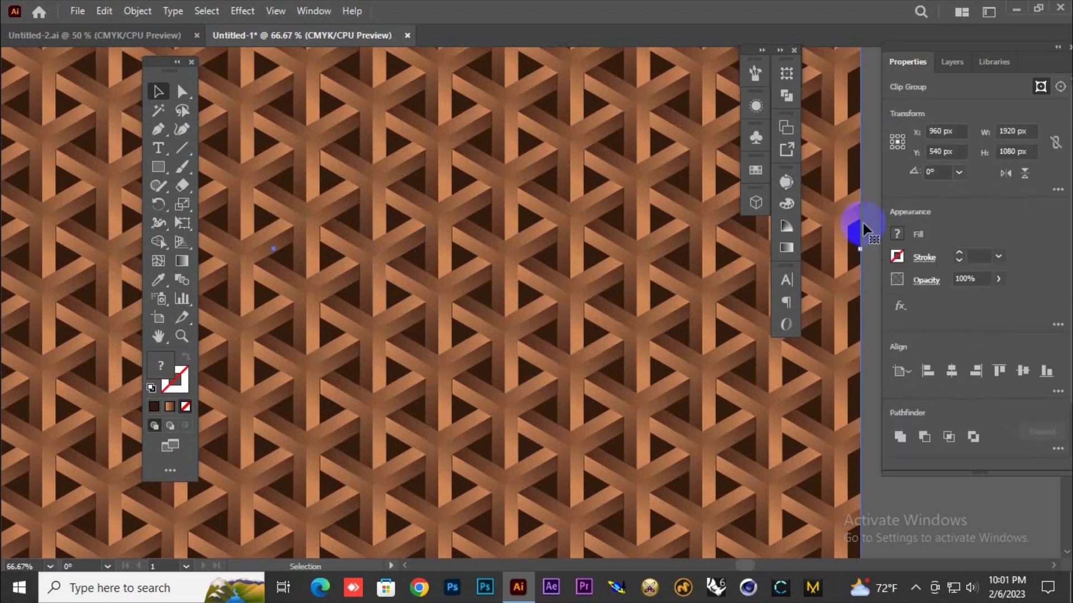